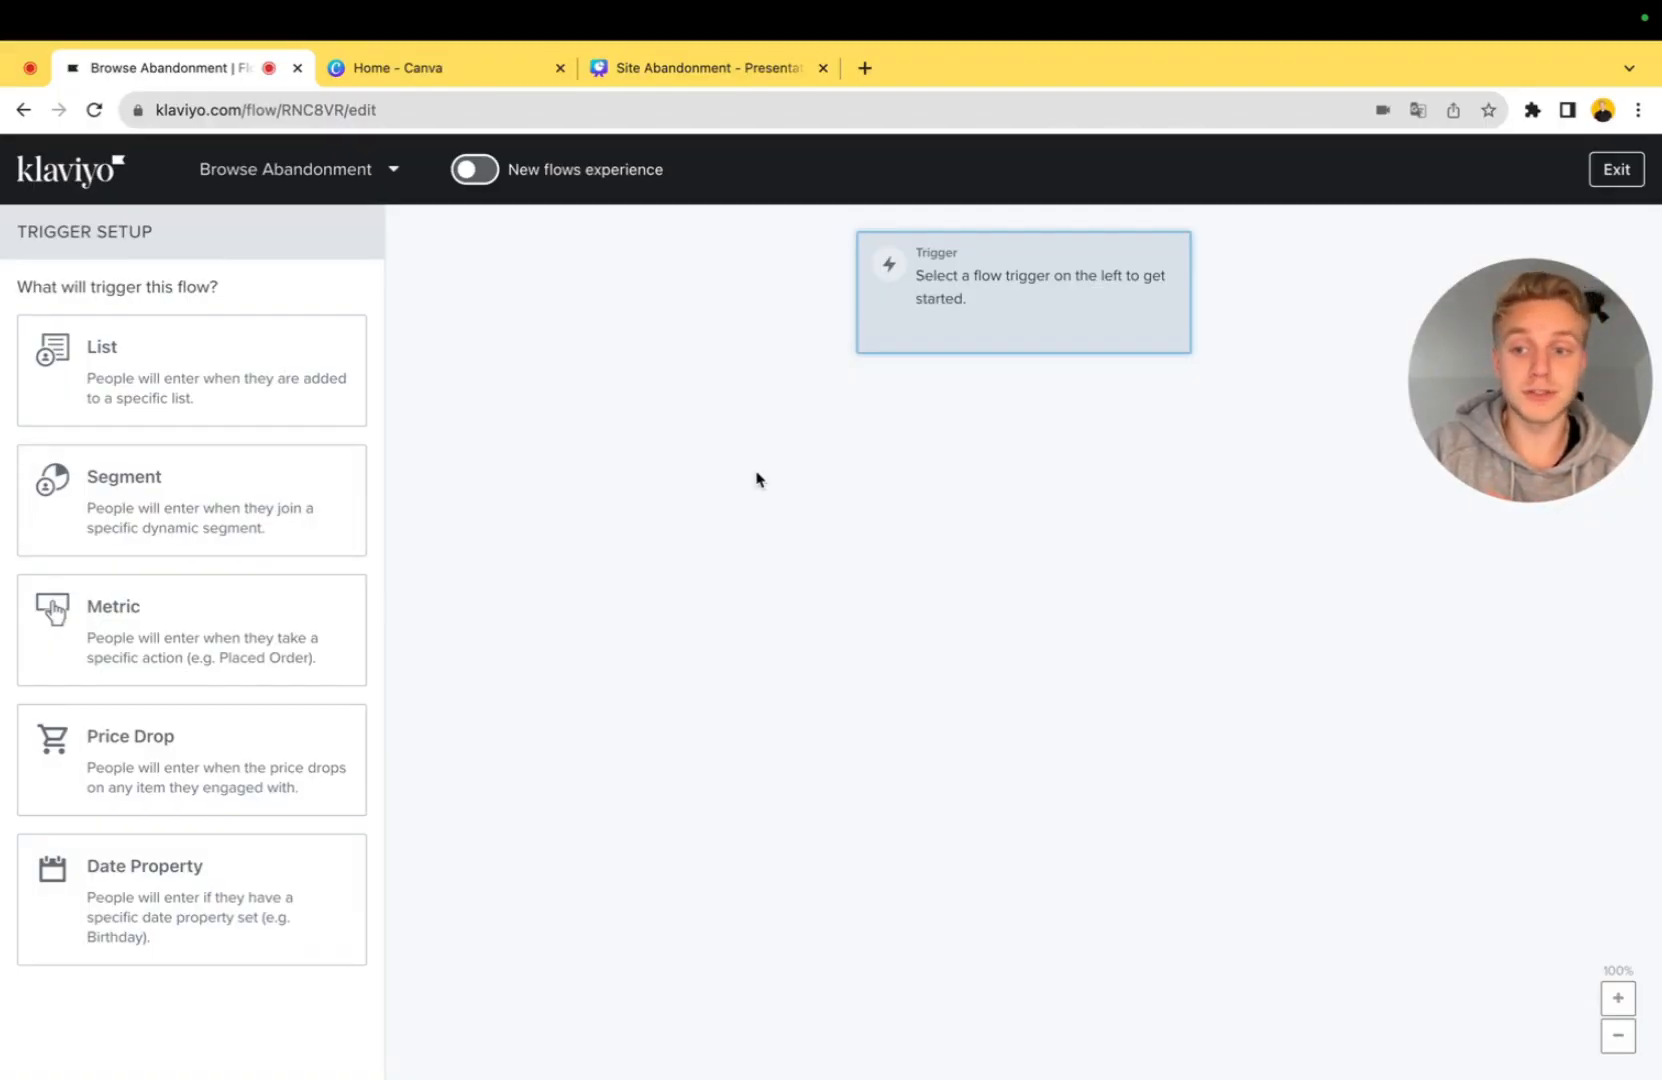
Step: Set the flow's trigger to the Viewed Product metric
click(267, 632)
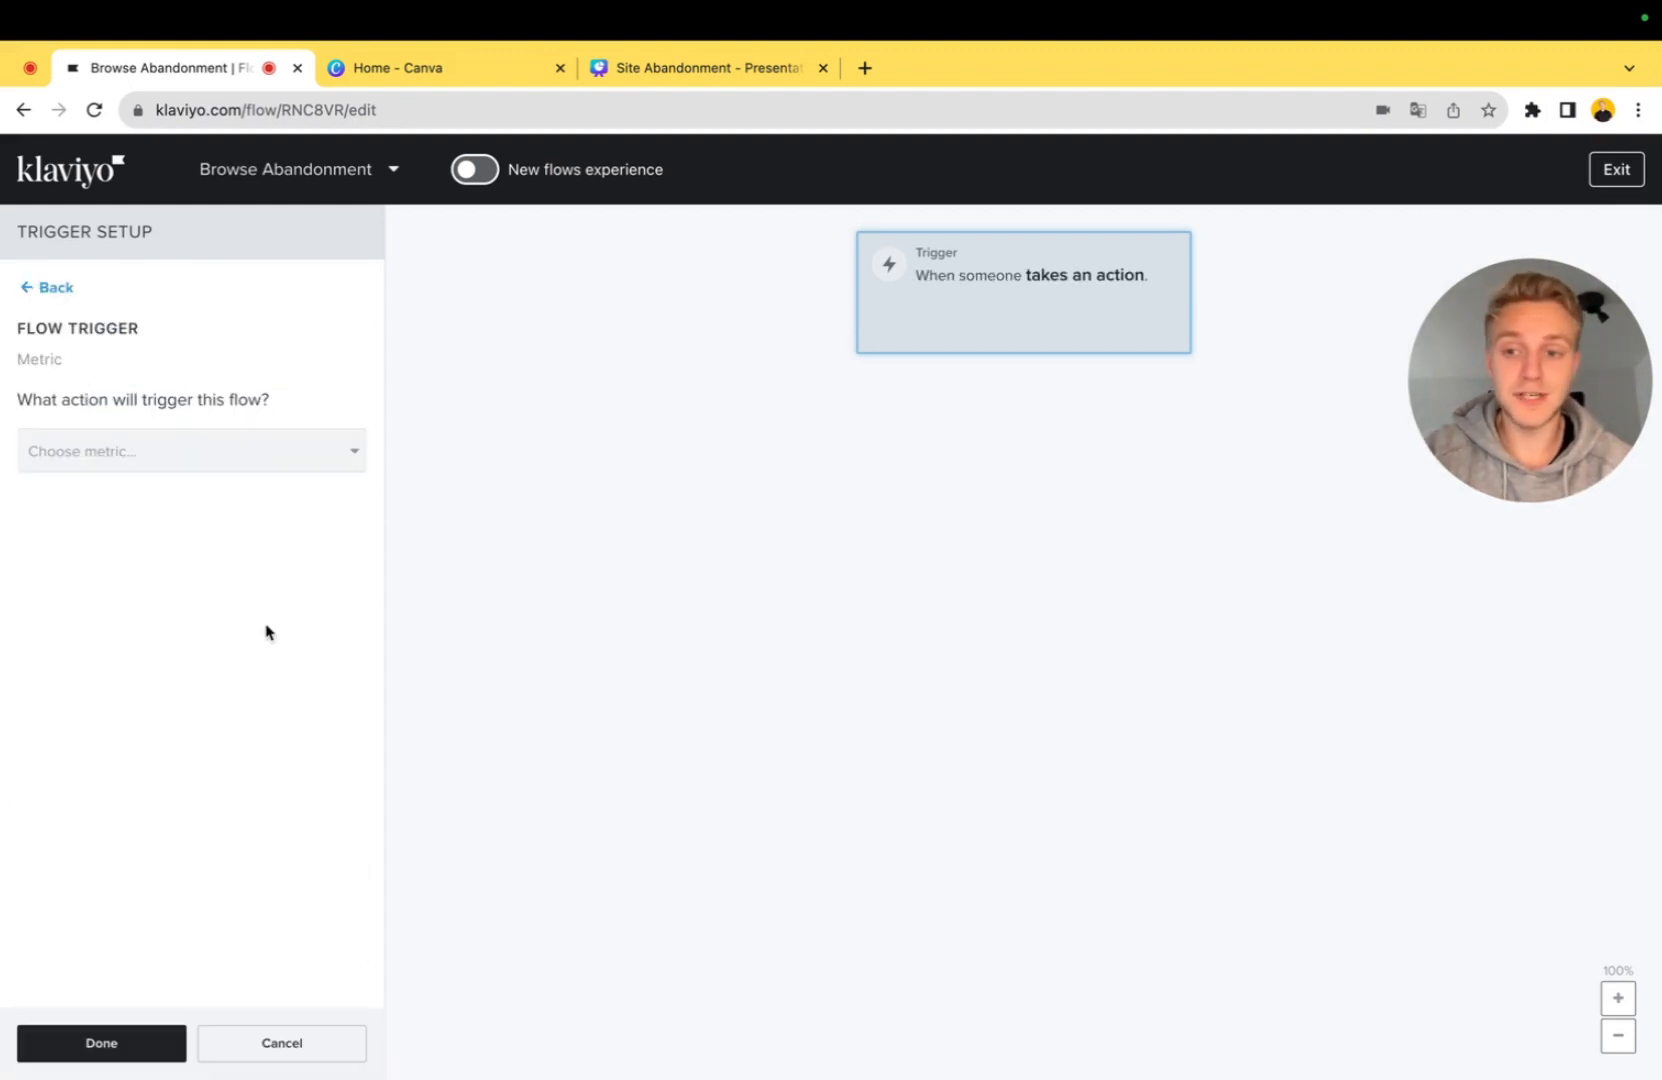
click(282, 464)
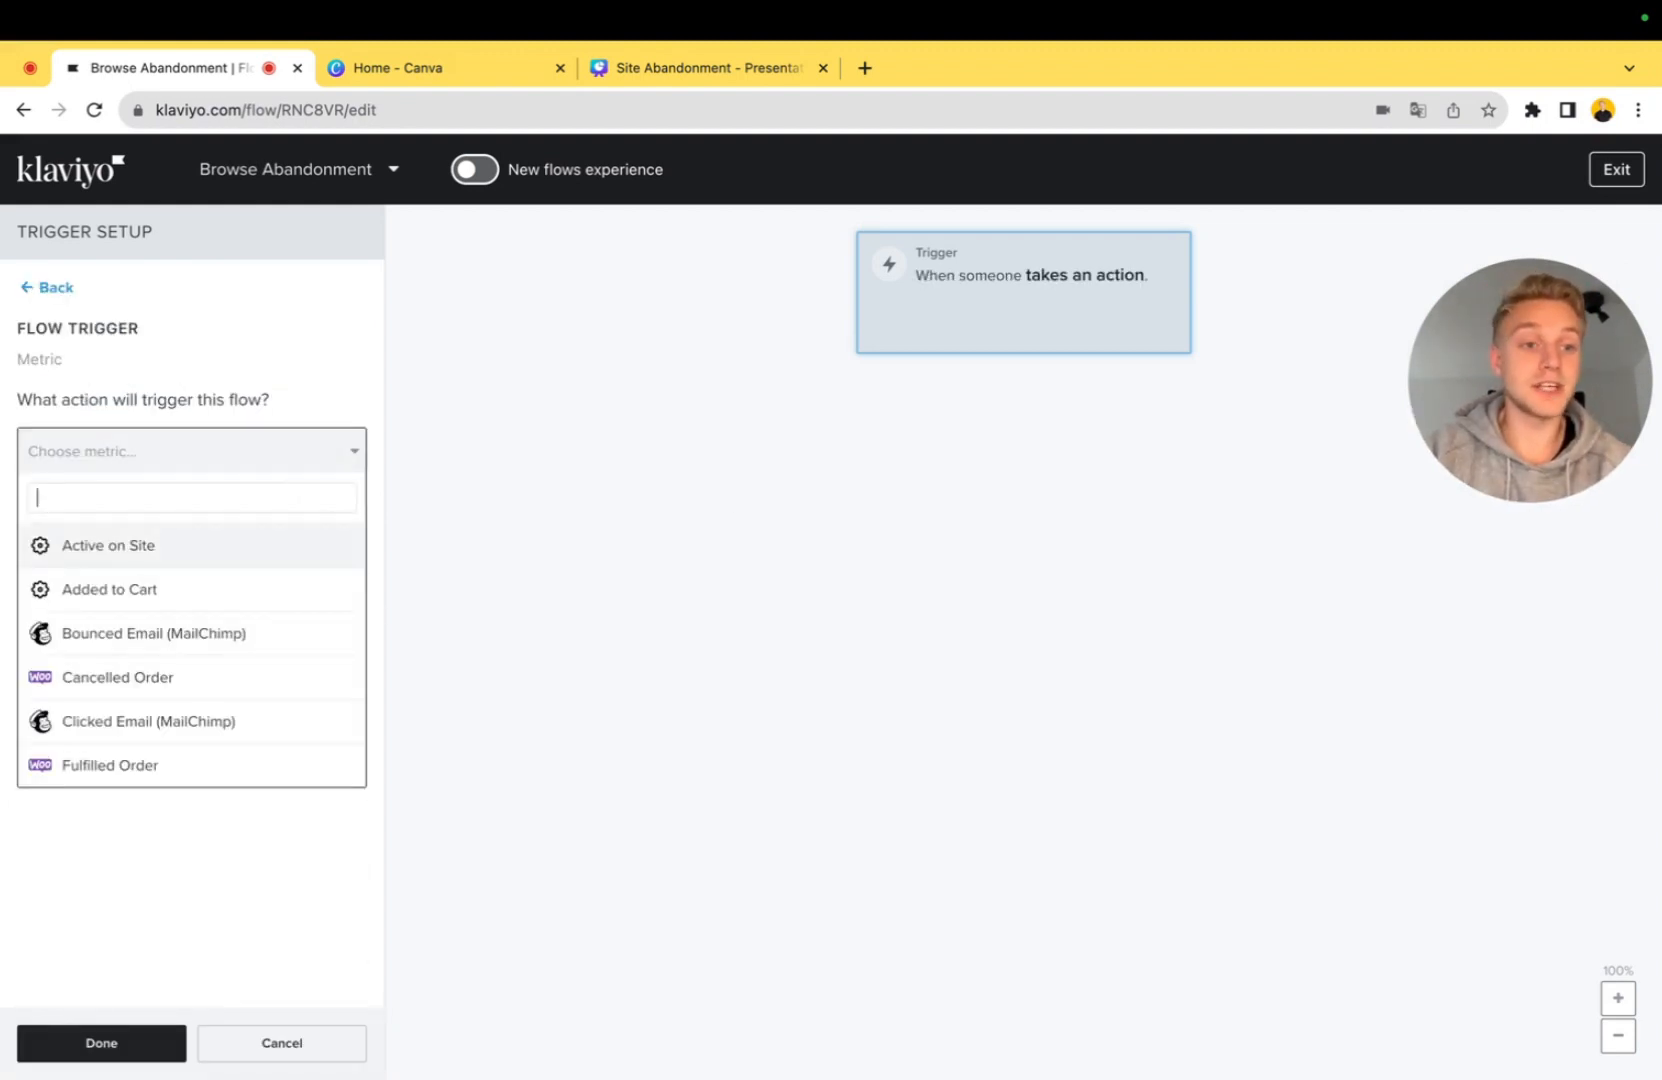
text(view)
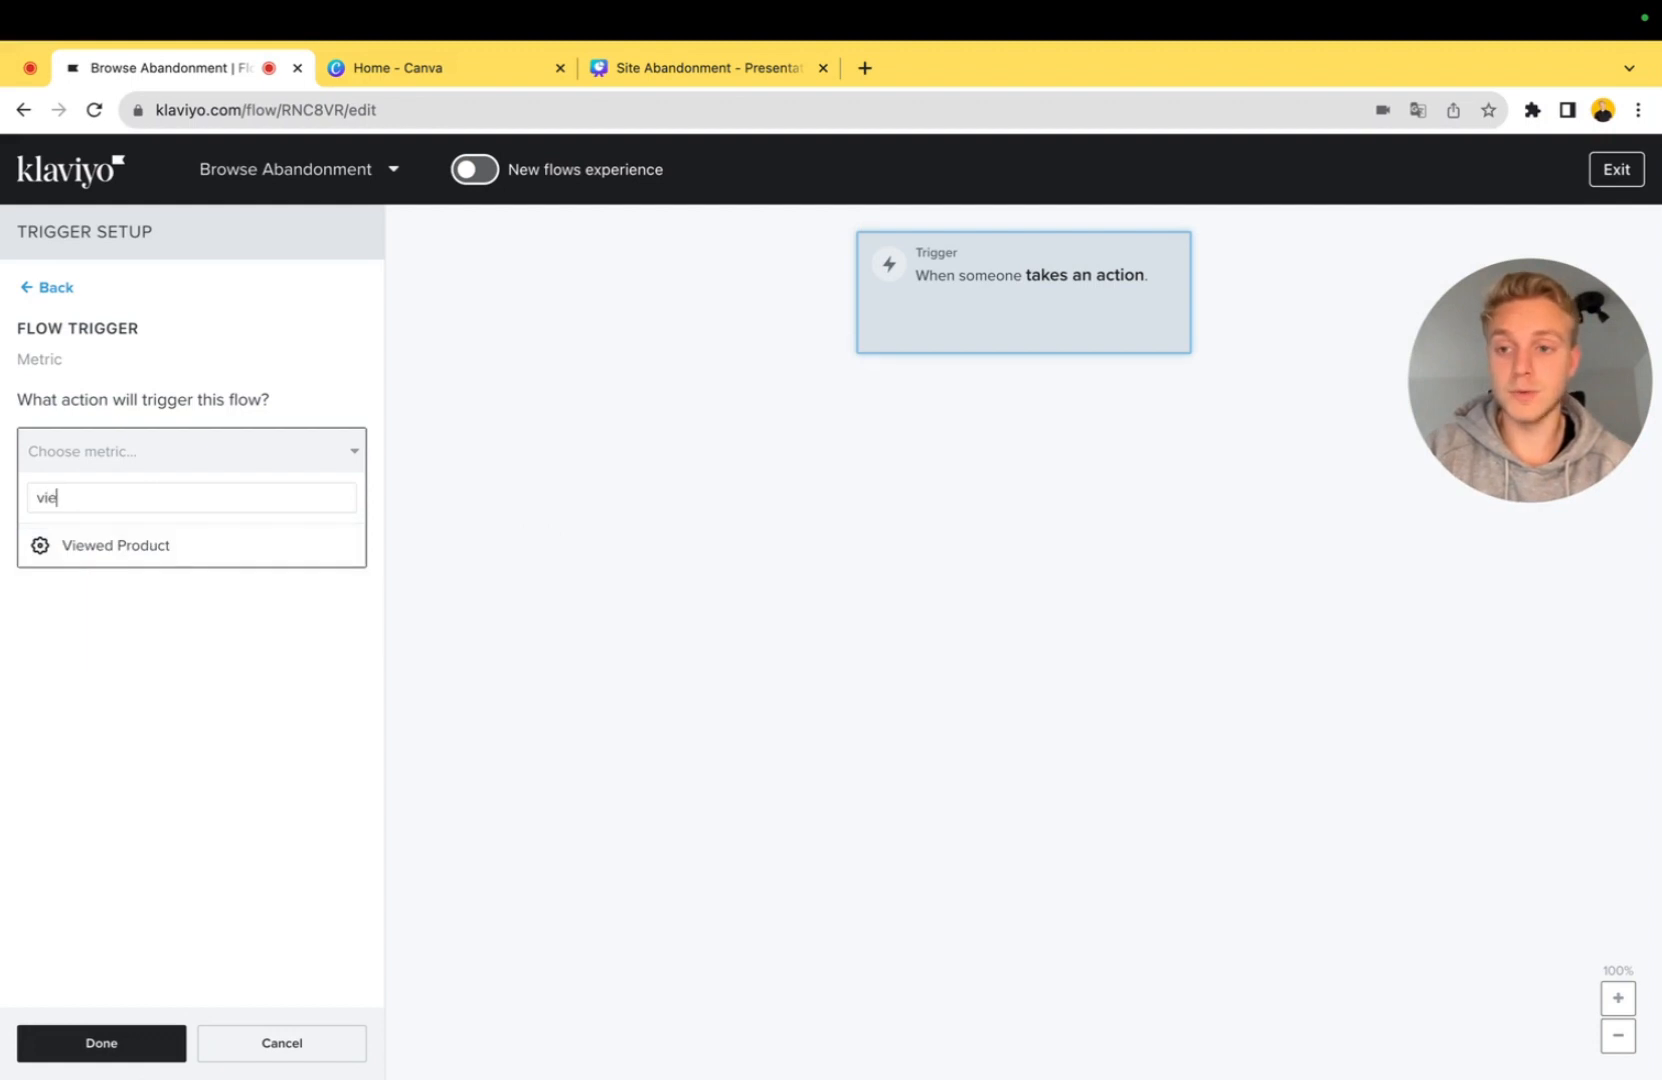
click(139, 567)
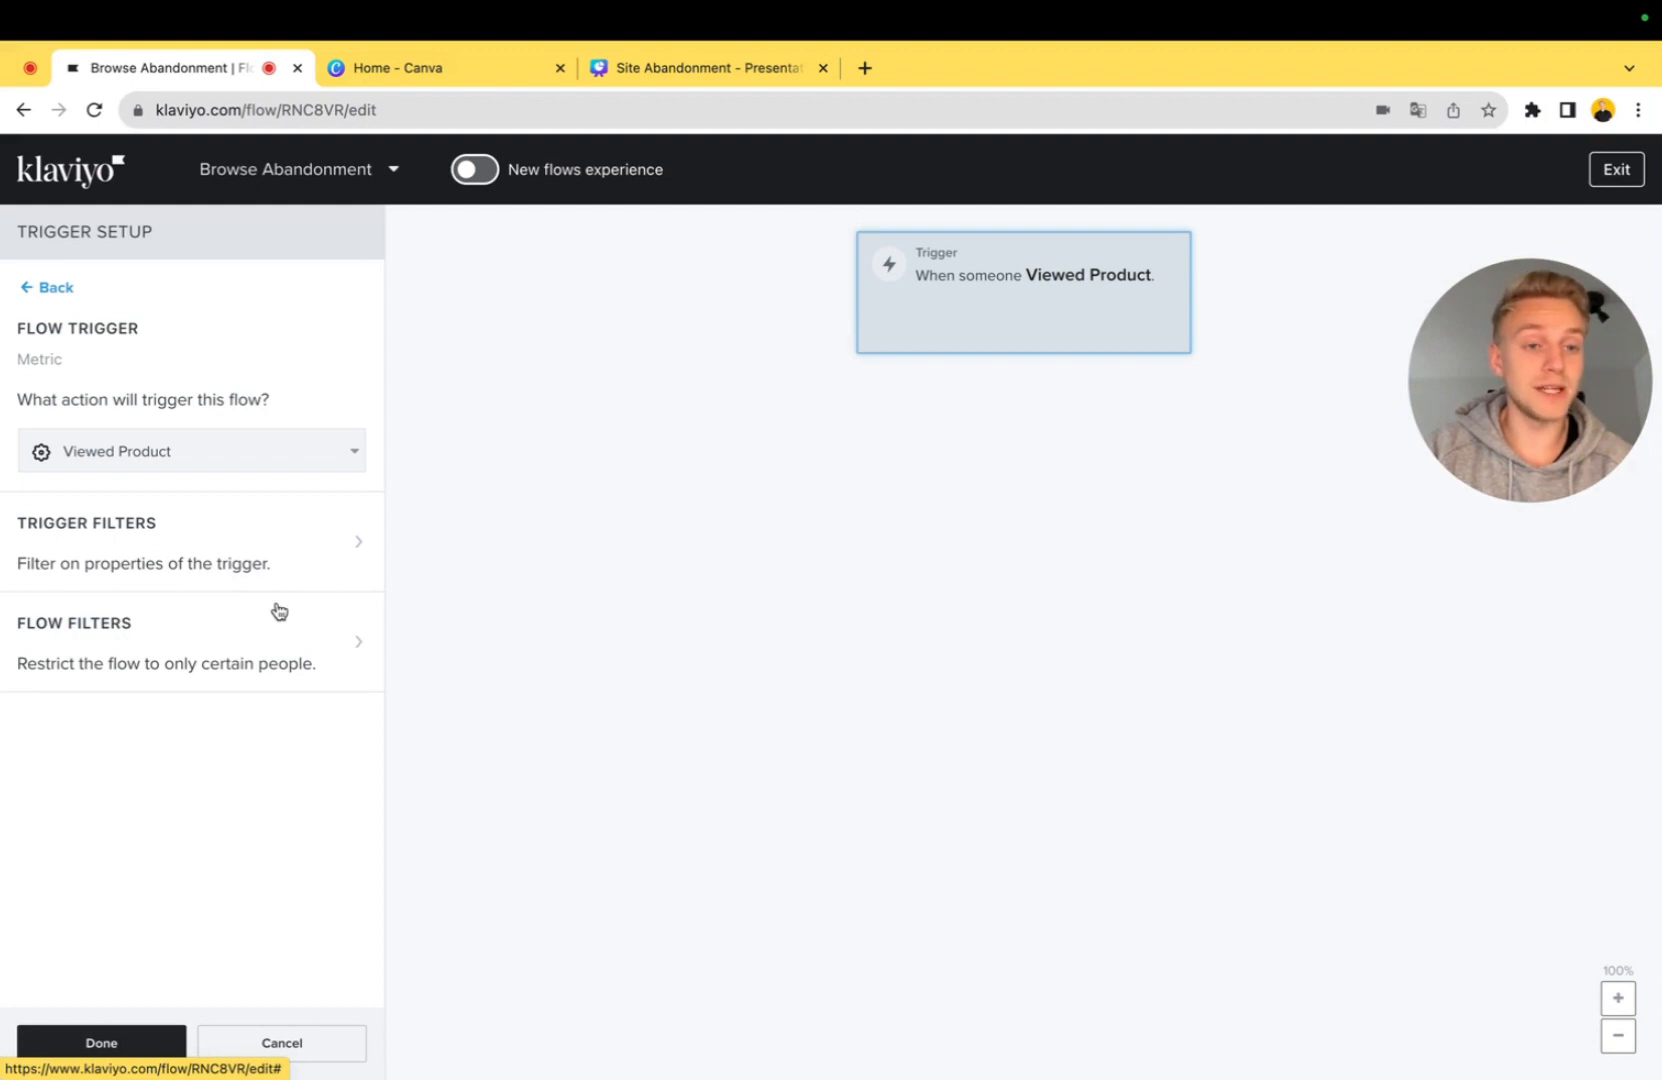
Step: Add a flow filter requiring that the person has Added to Cart zero times since starting this flow
click(247, 660)
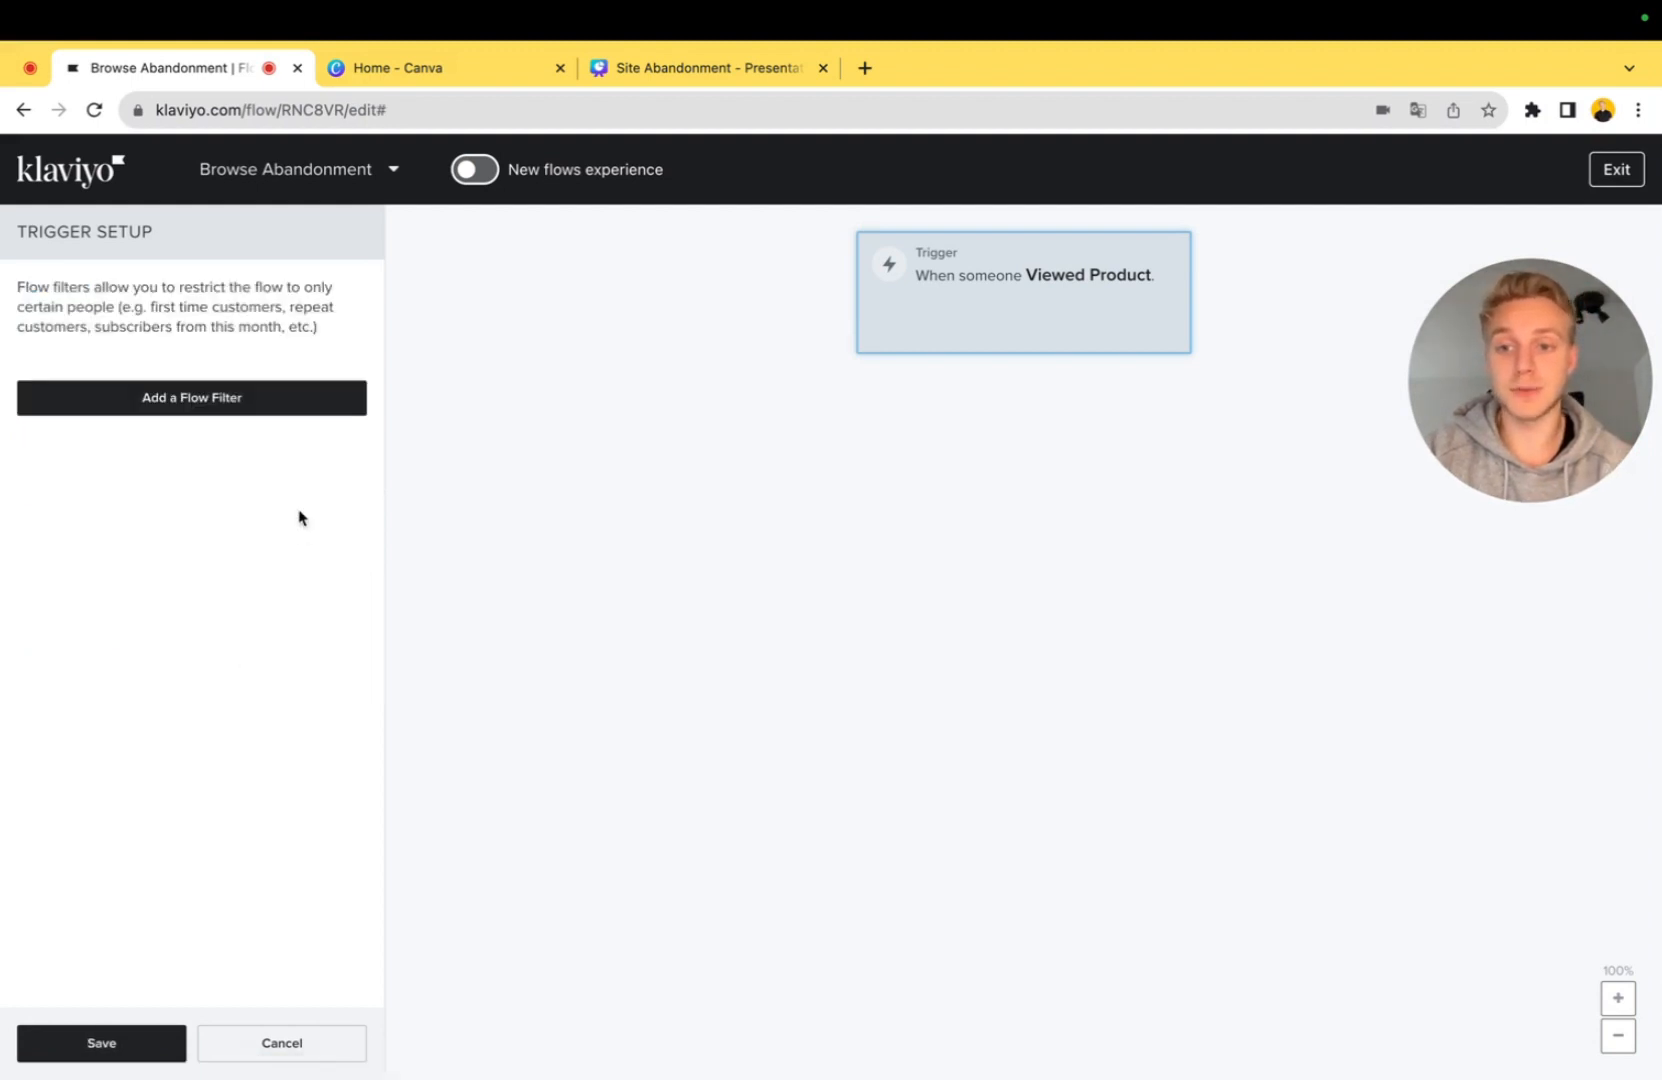
click(259, 420)
click(252, 402)
click(237, 432)
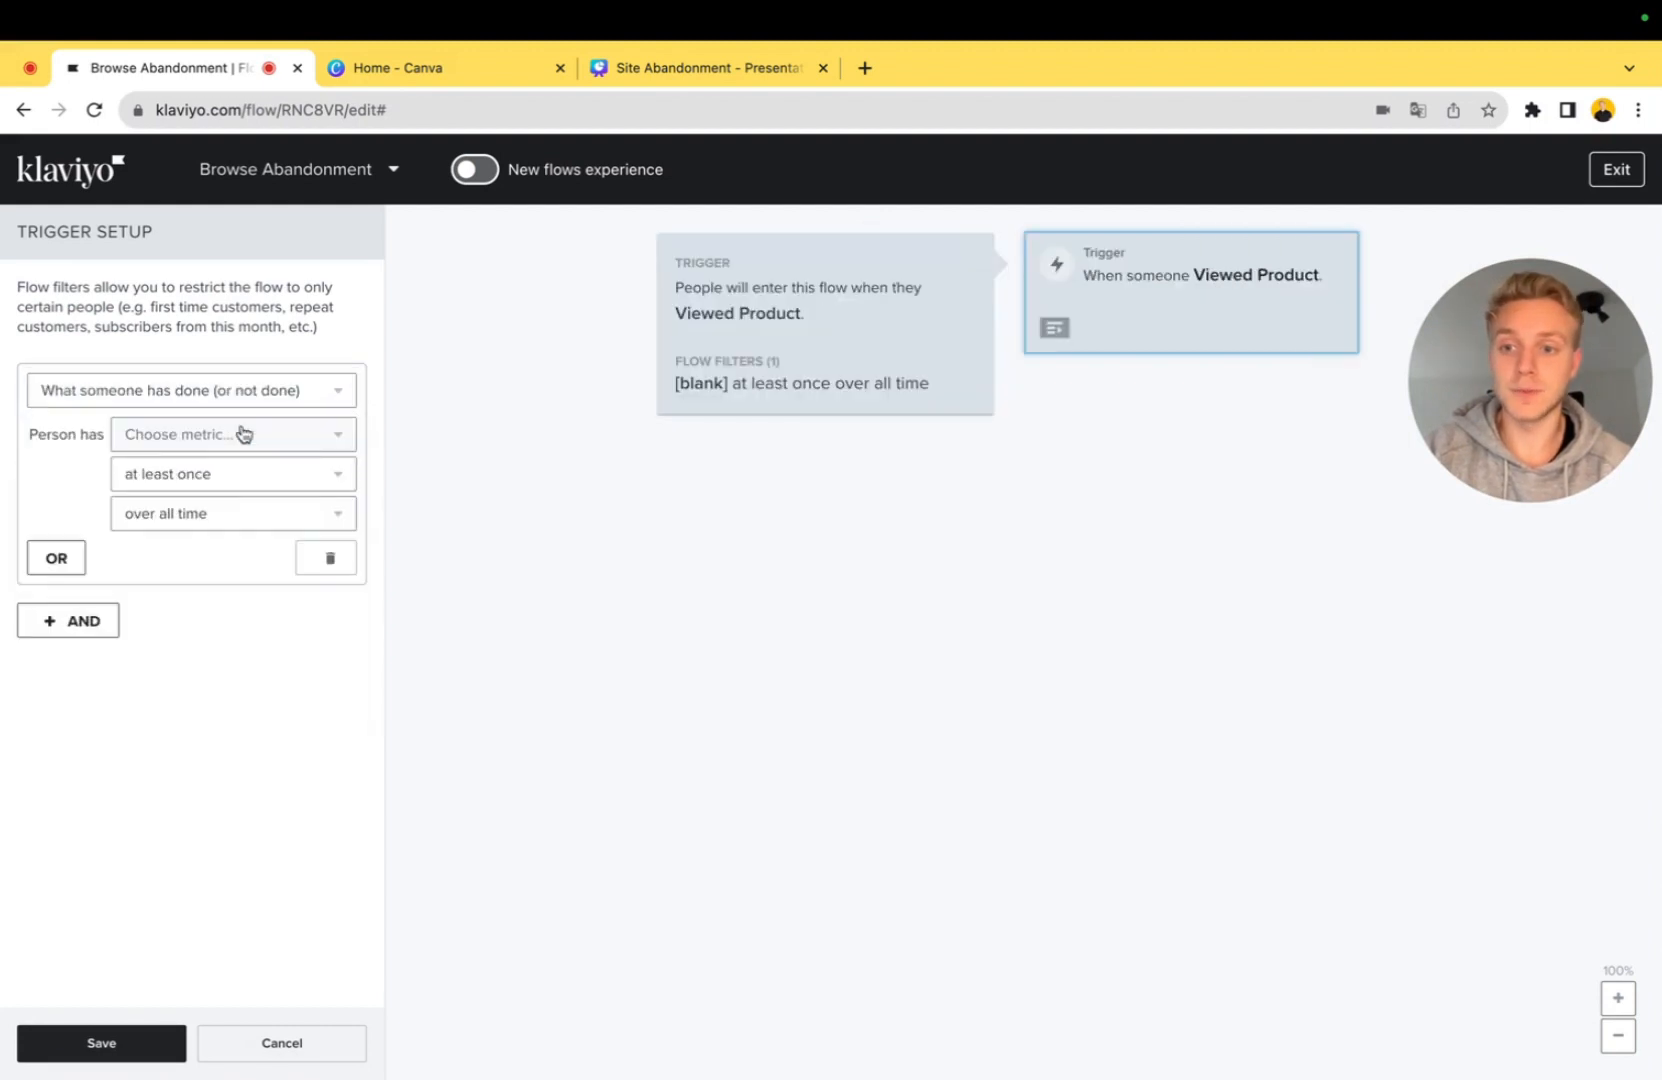
click(236, 432)
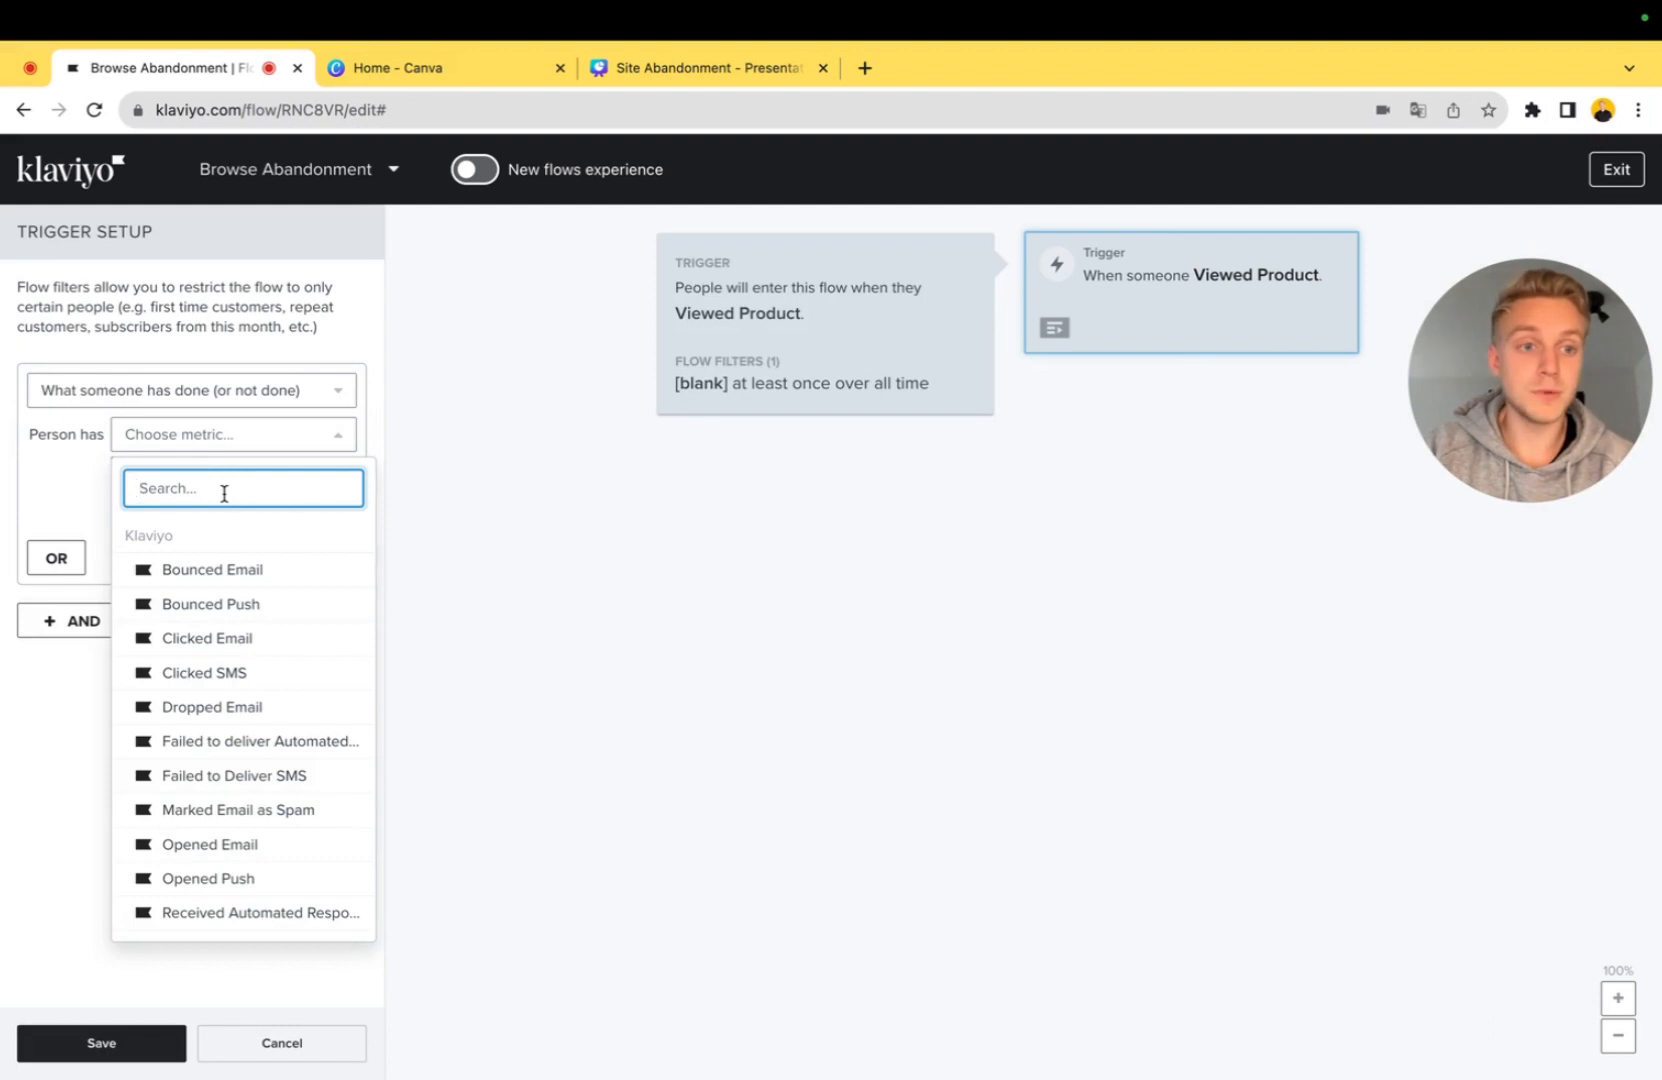
text(add)
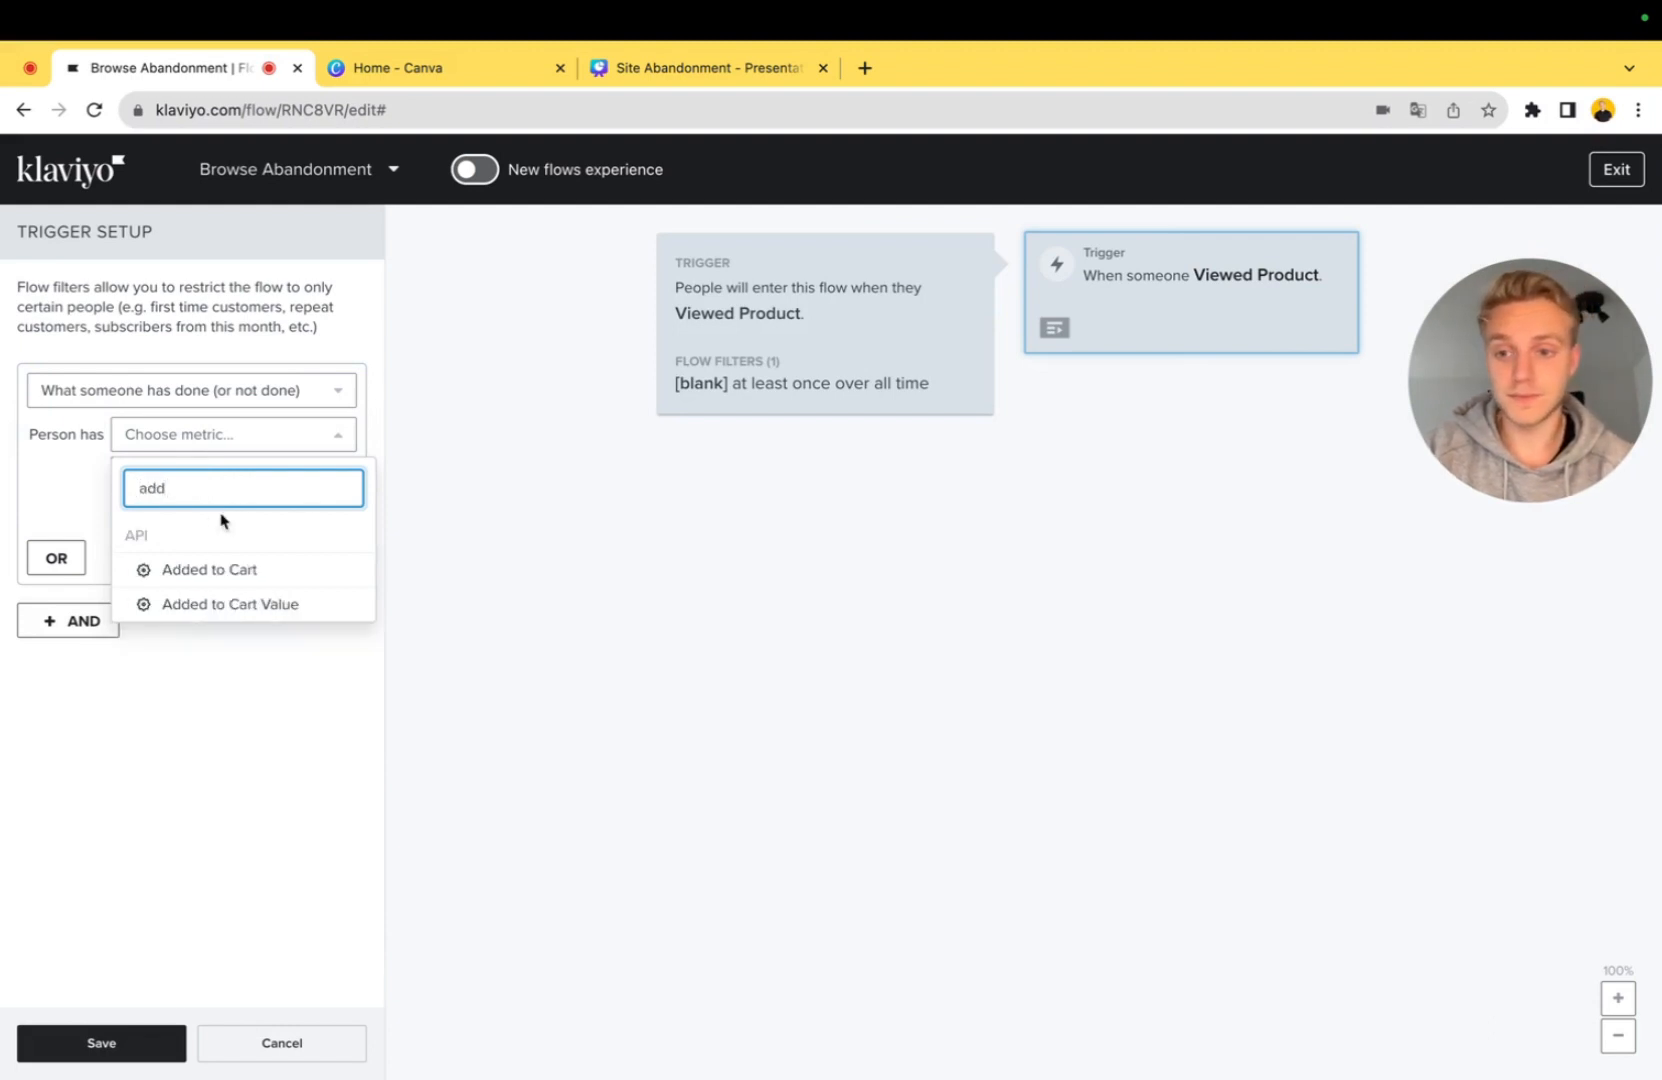
click(220, 569)
click(234, 482)
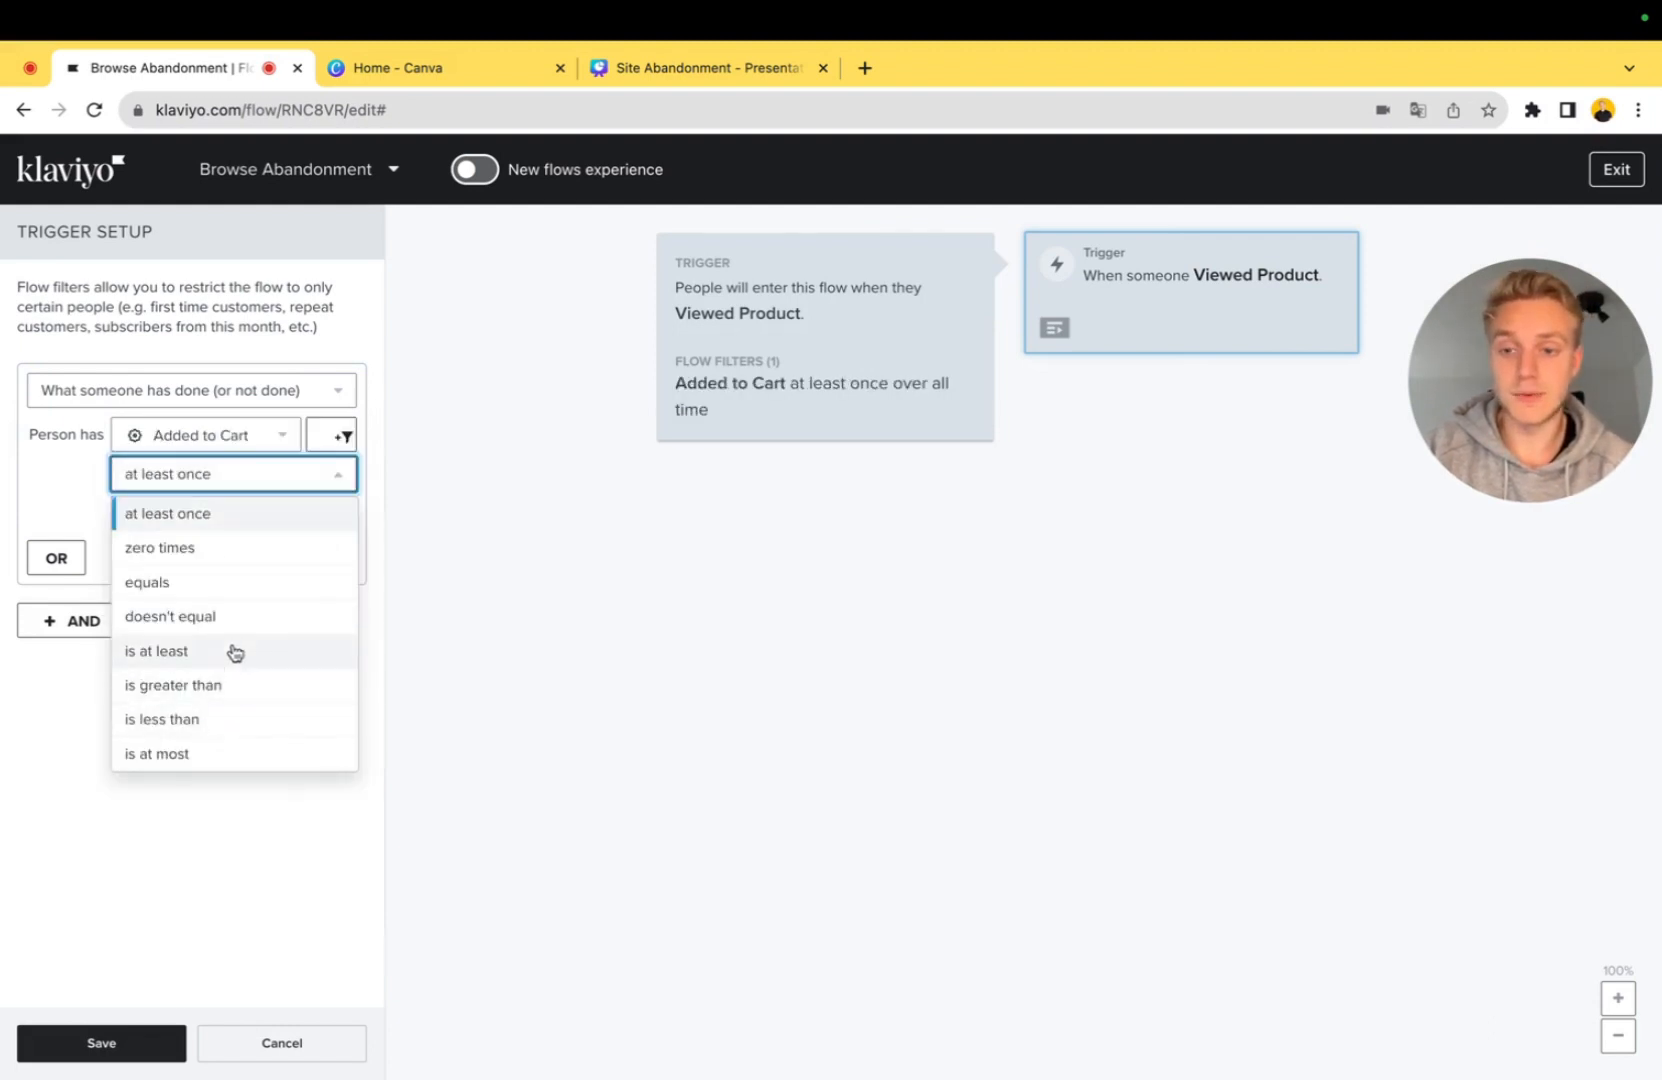
click(234, 560)
click(250, 514)
click(236, 772)
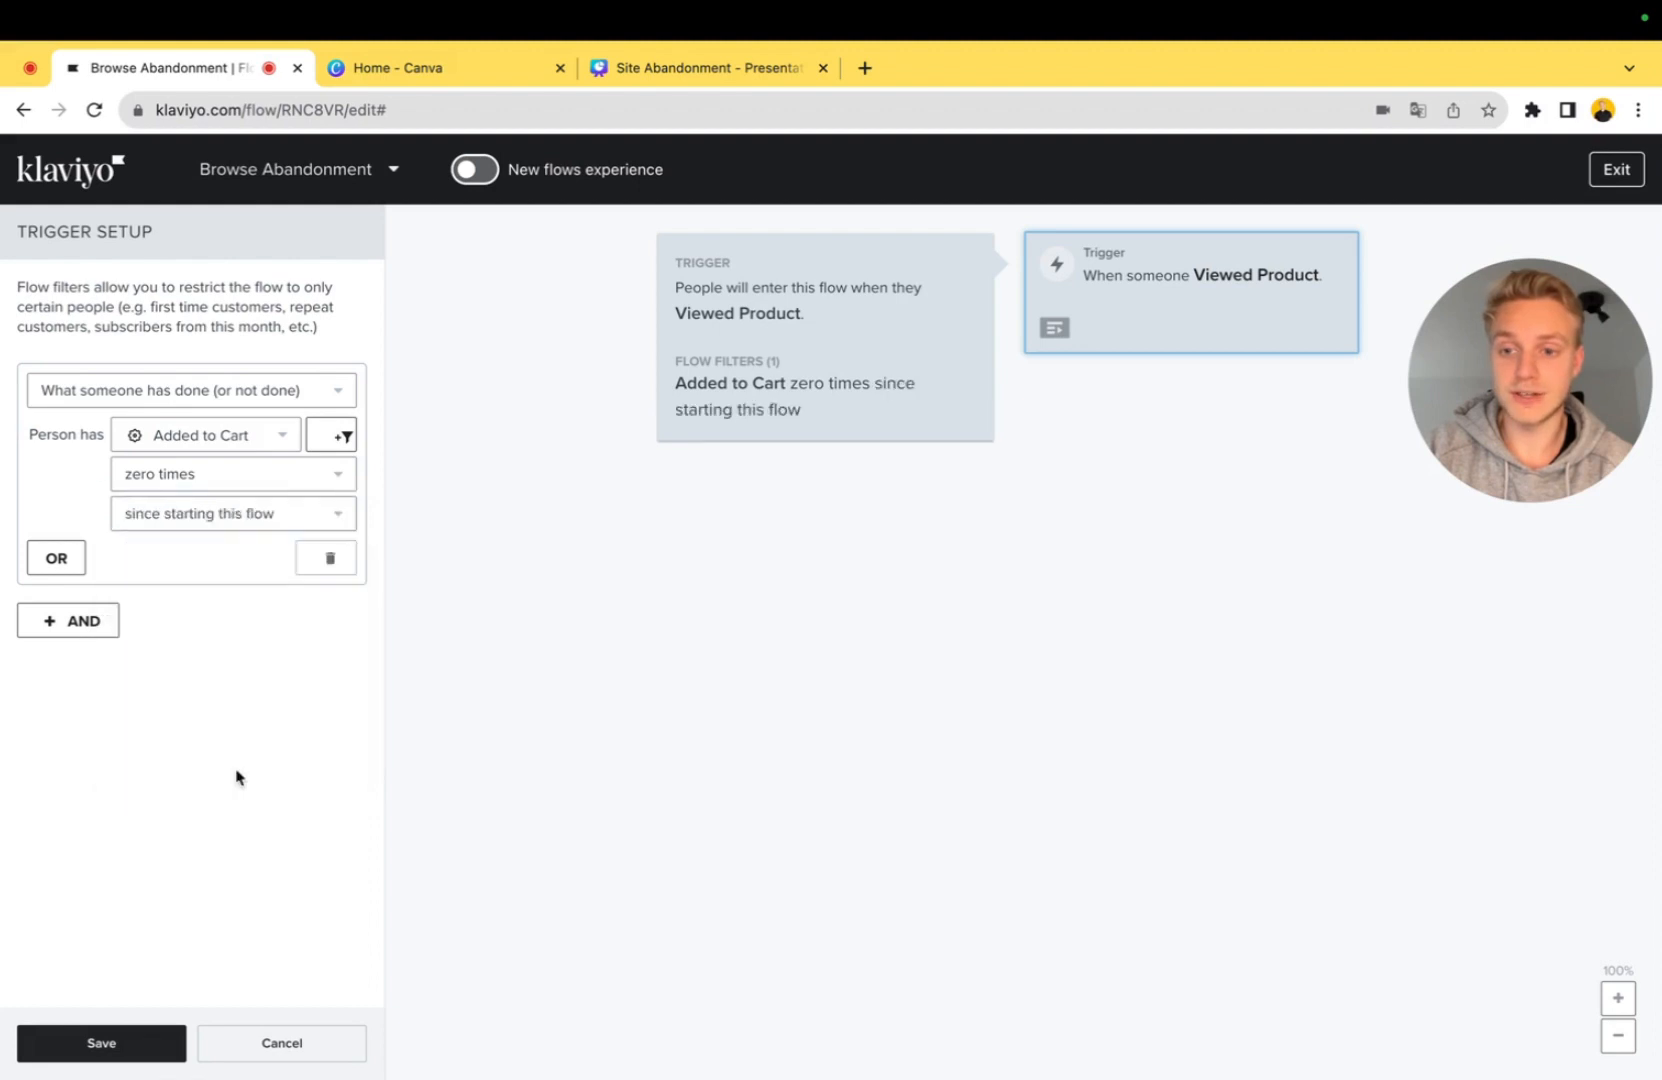
Step: Add an AND flow filter requiring Started Checkout zero times since starting this flow
click(100, 628)
click(234, 690)
click(204, 697)
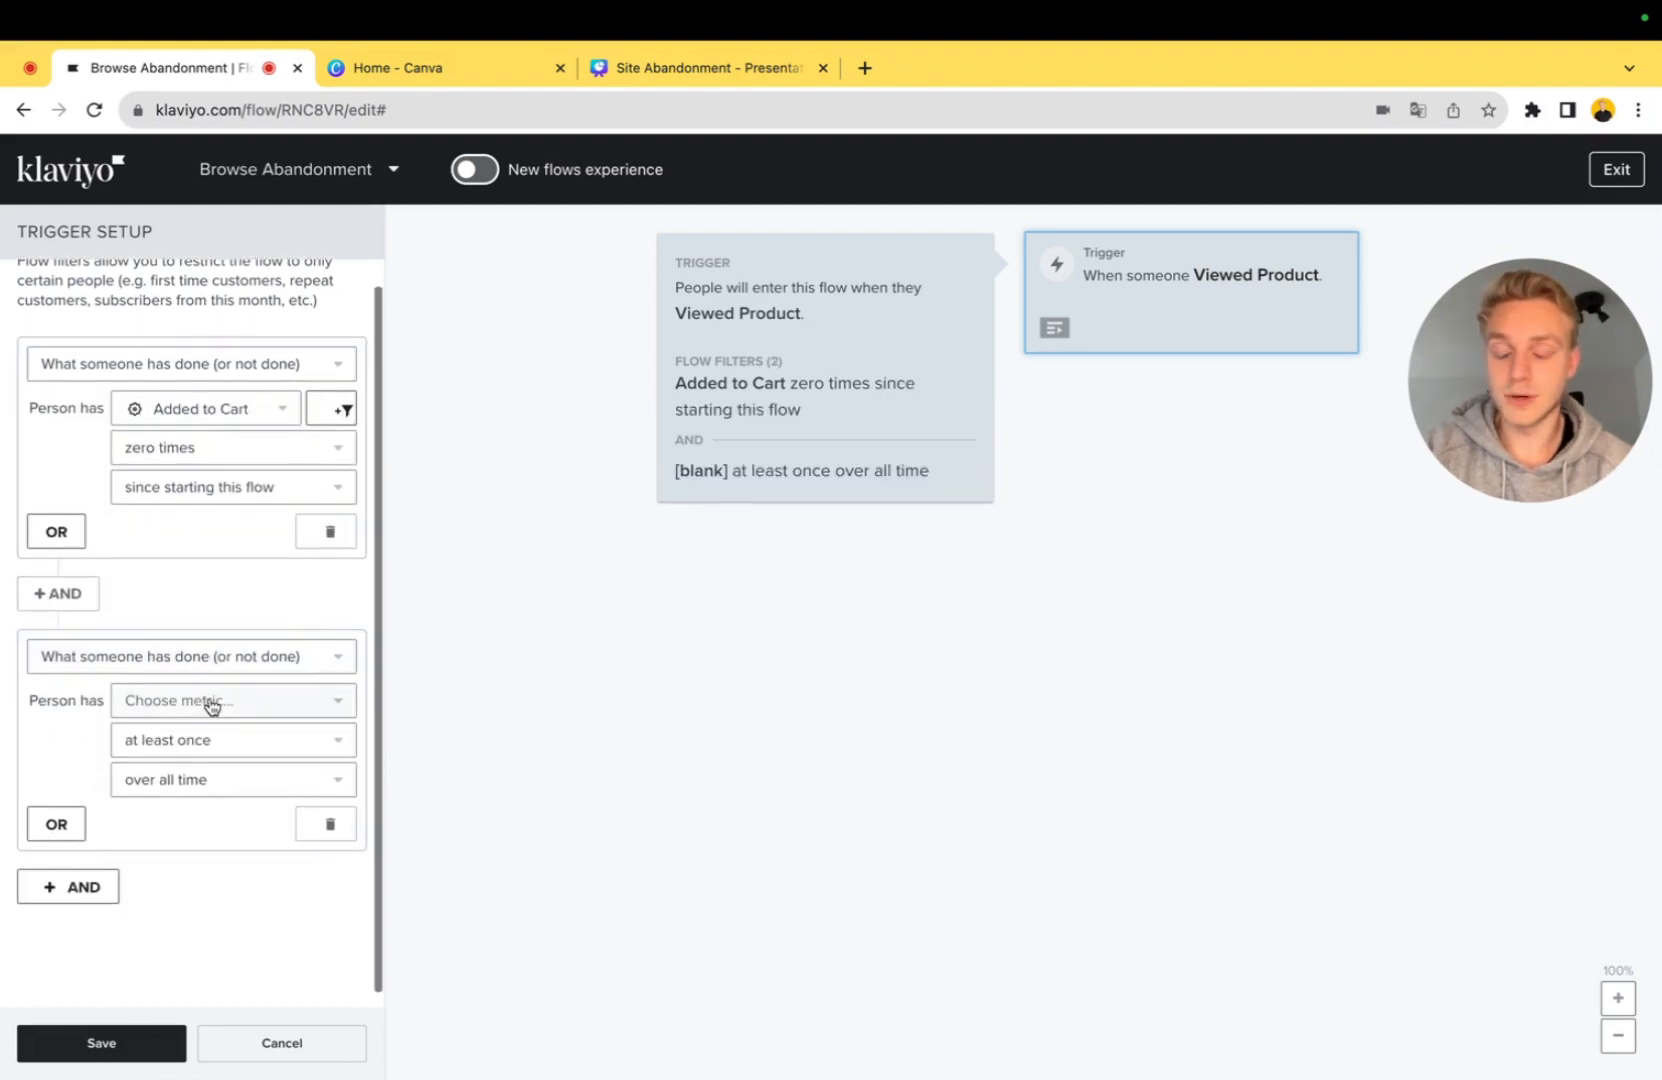
click(212, 703)
click(234, 757)
text(star)
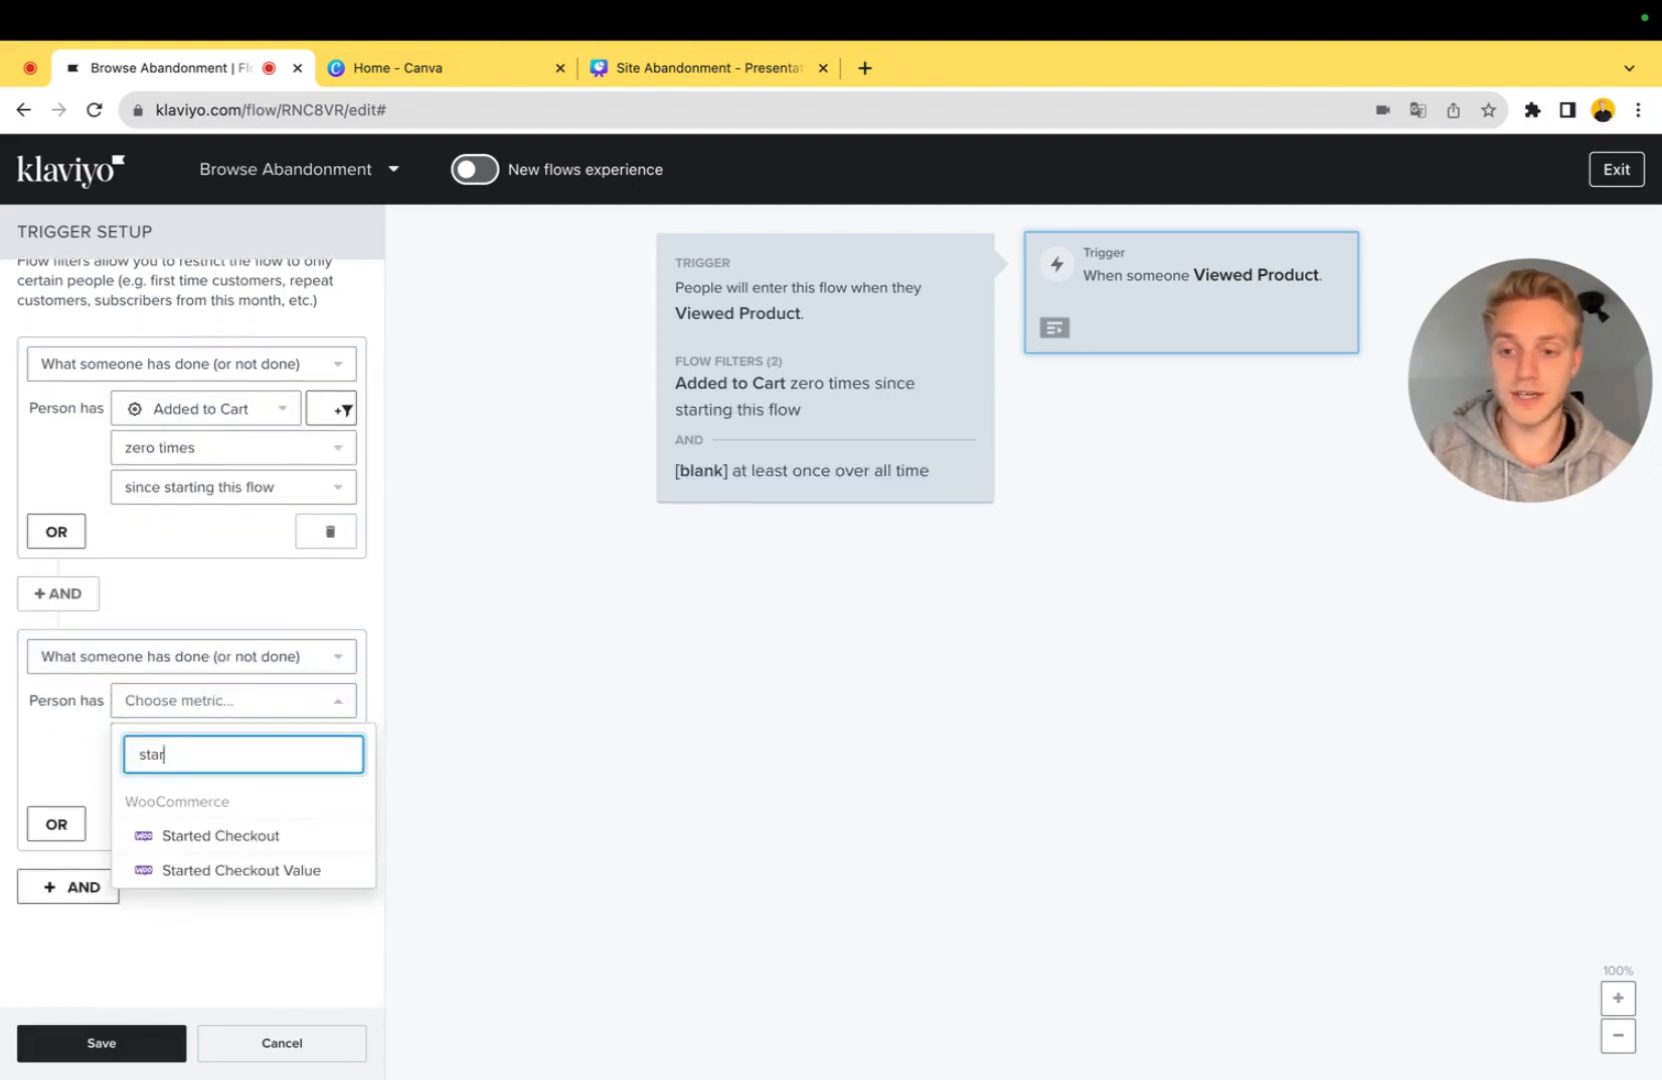
click(220, 835)
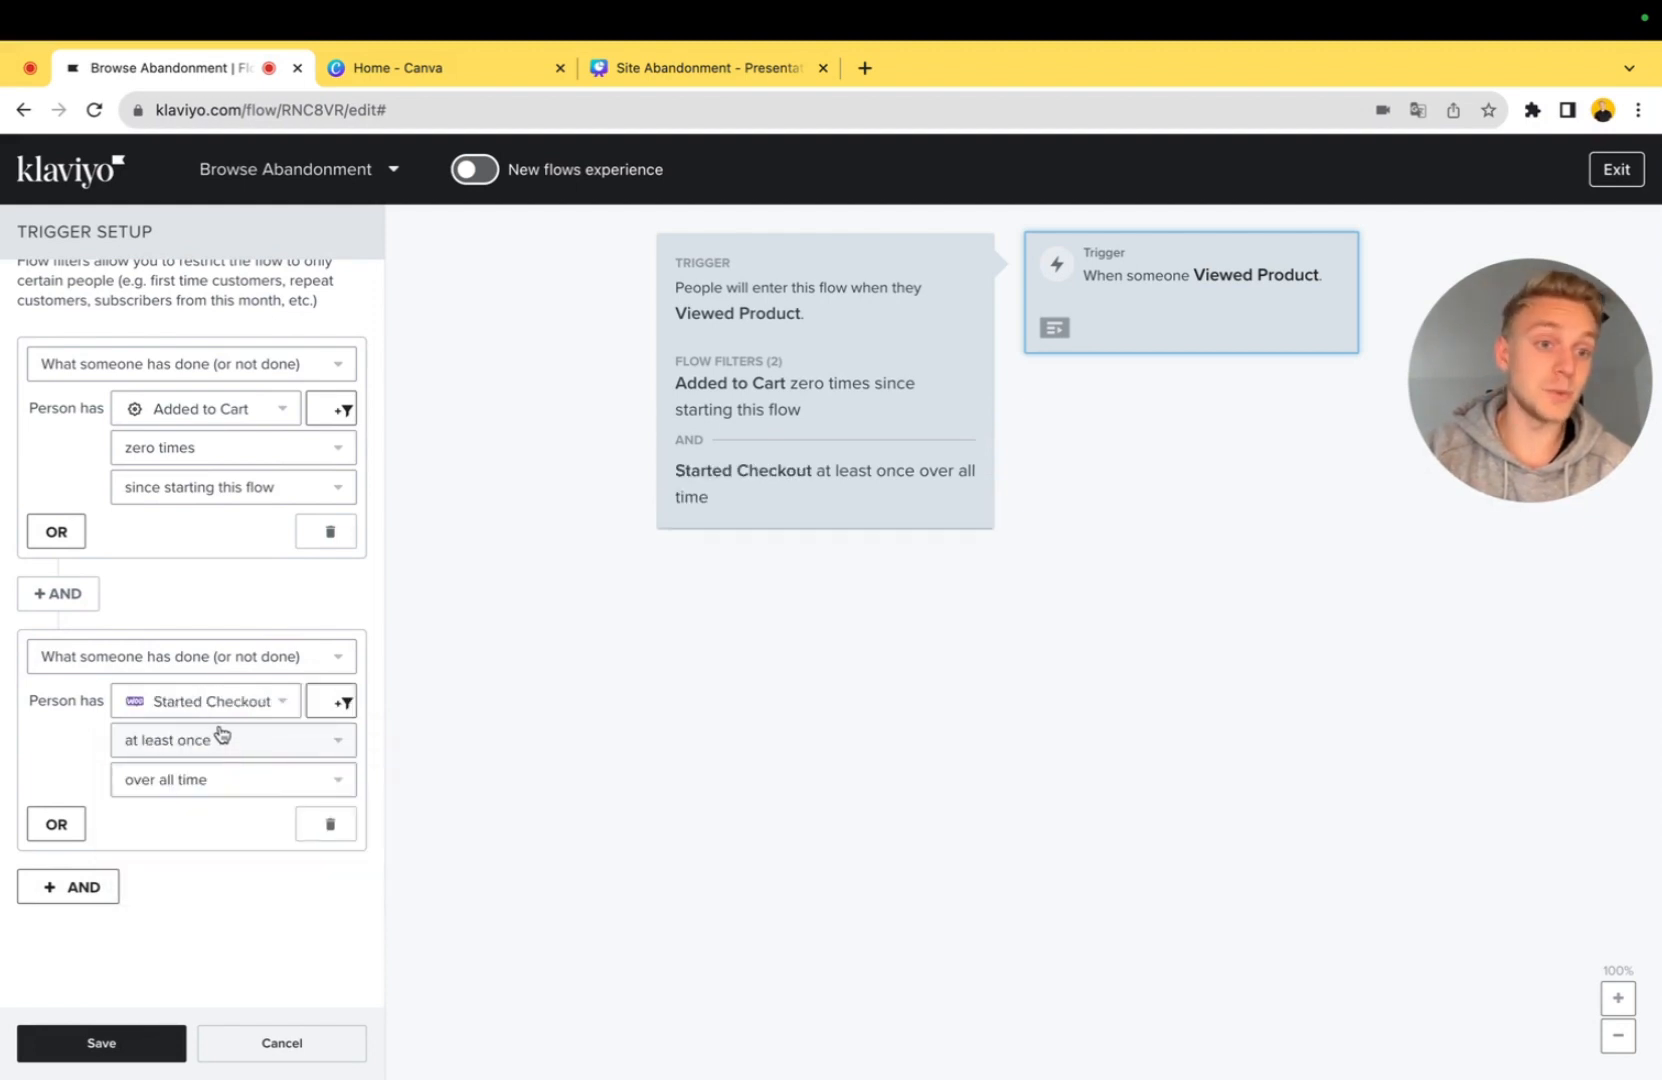
scroll(222, 735, down, 1)
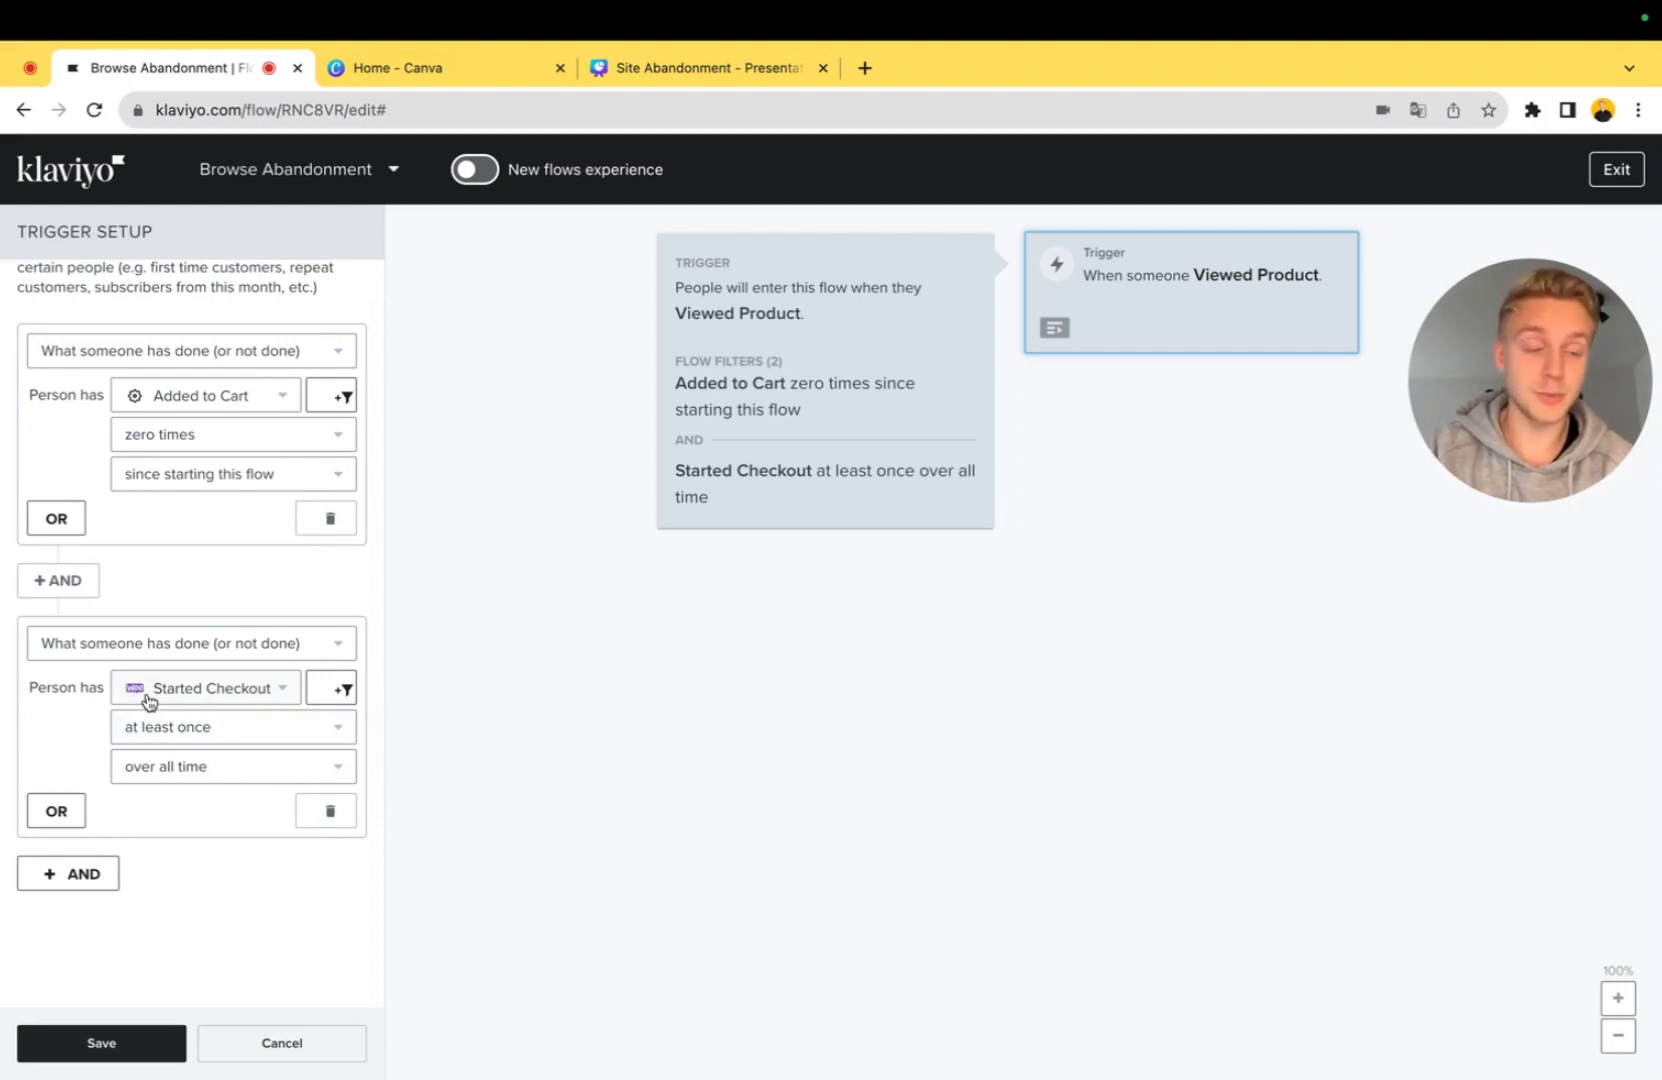
click(182, 733)
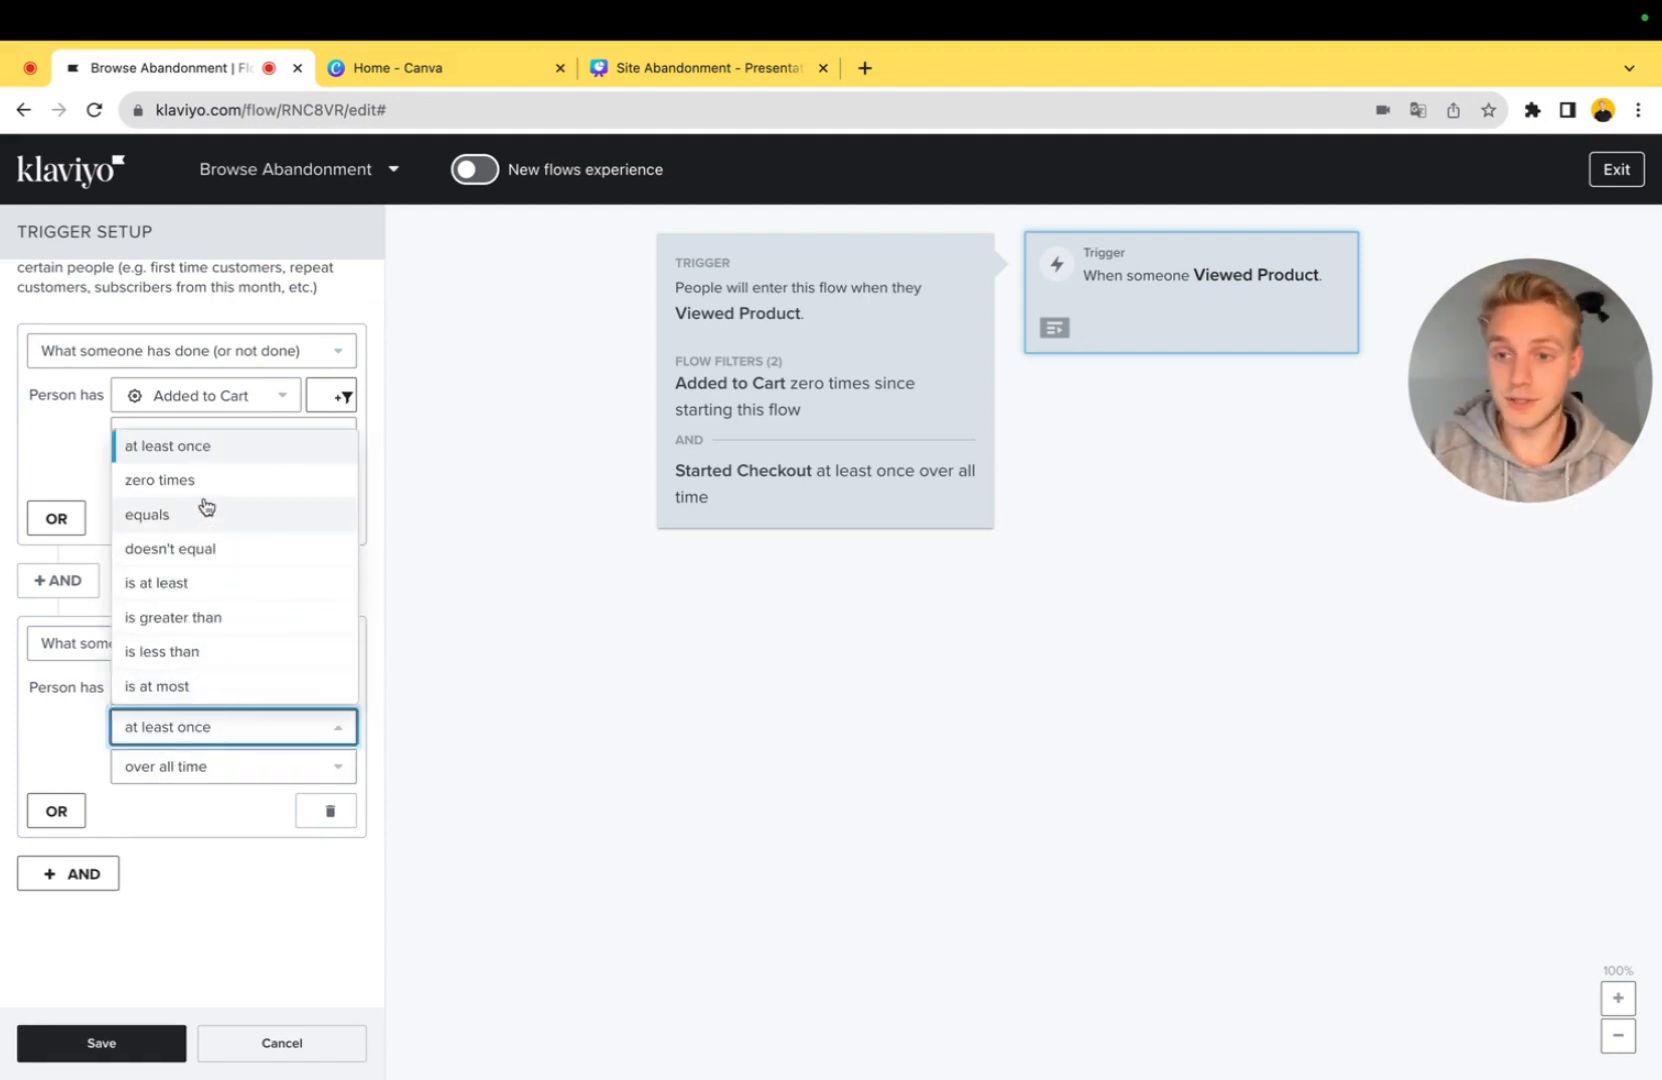
click(207, 493)
click(207, 772)
click(220, 736)
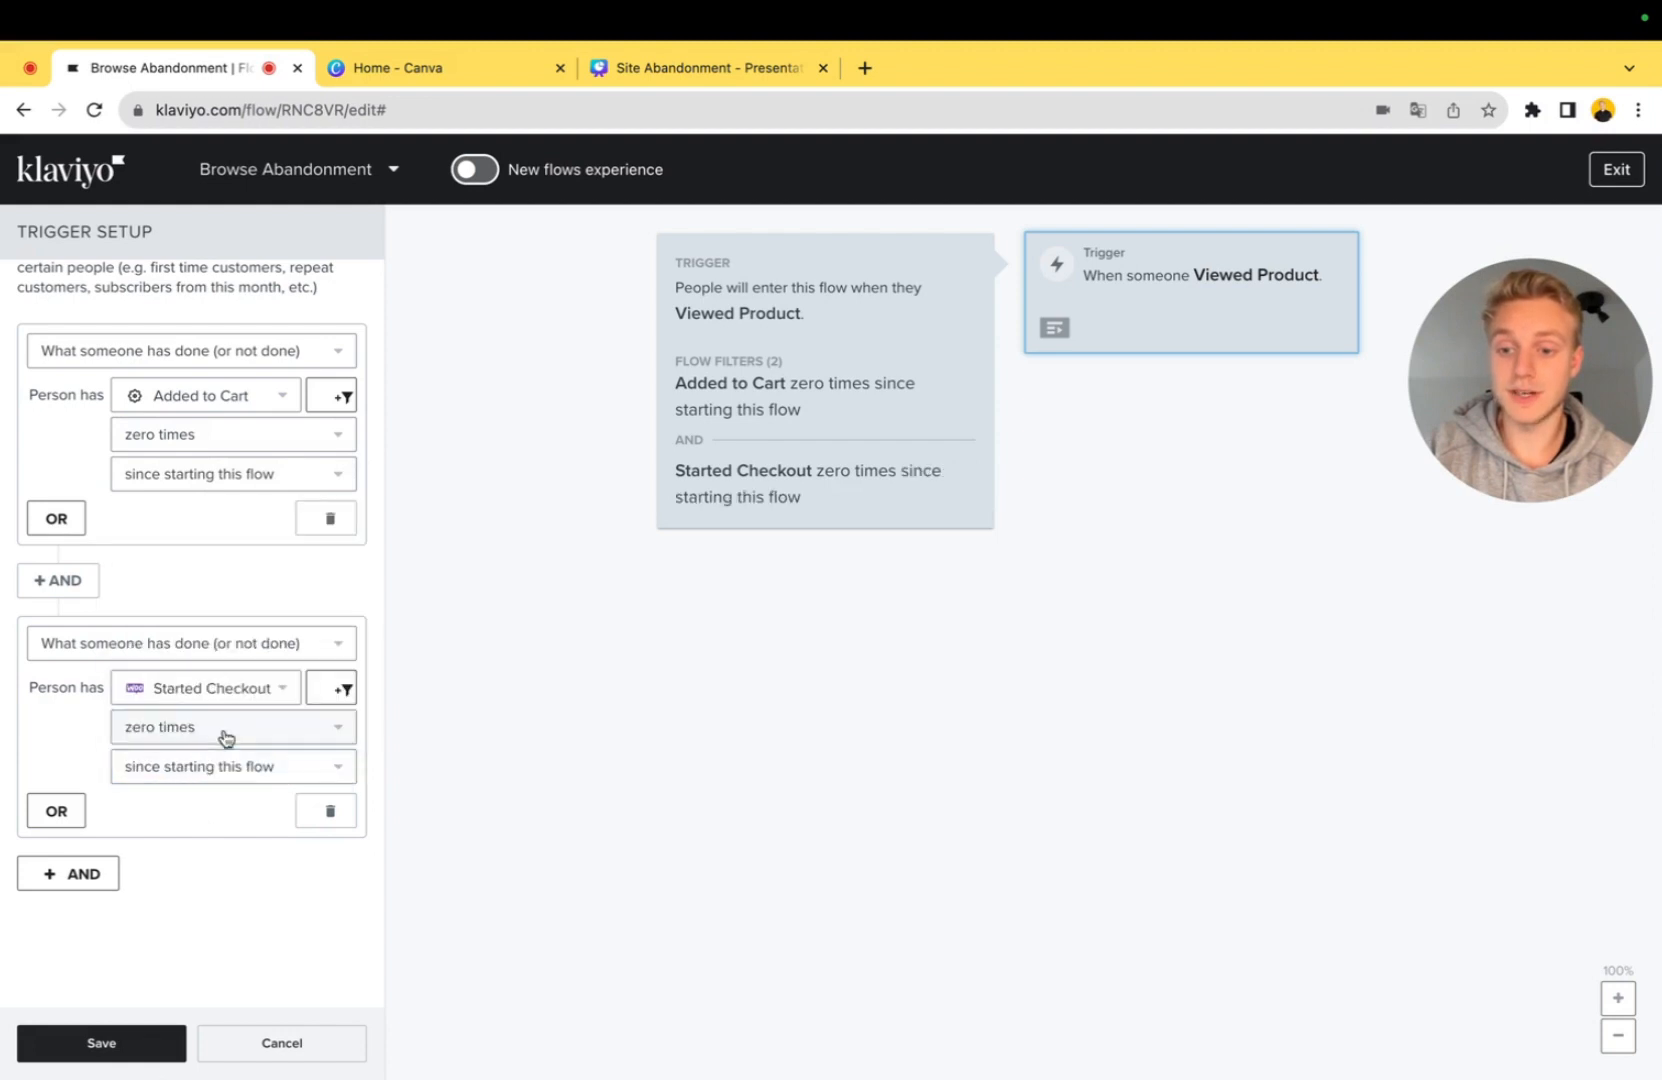
Step: Add a third AND flow filter requiring Placed Order zero times since starting this flow
click(82, 871)
scroll(252, 835, down, 1)
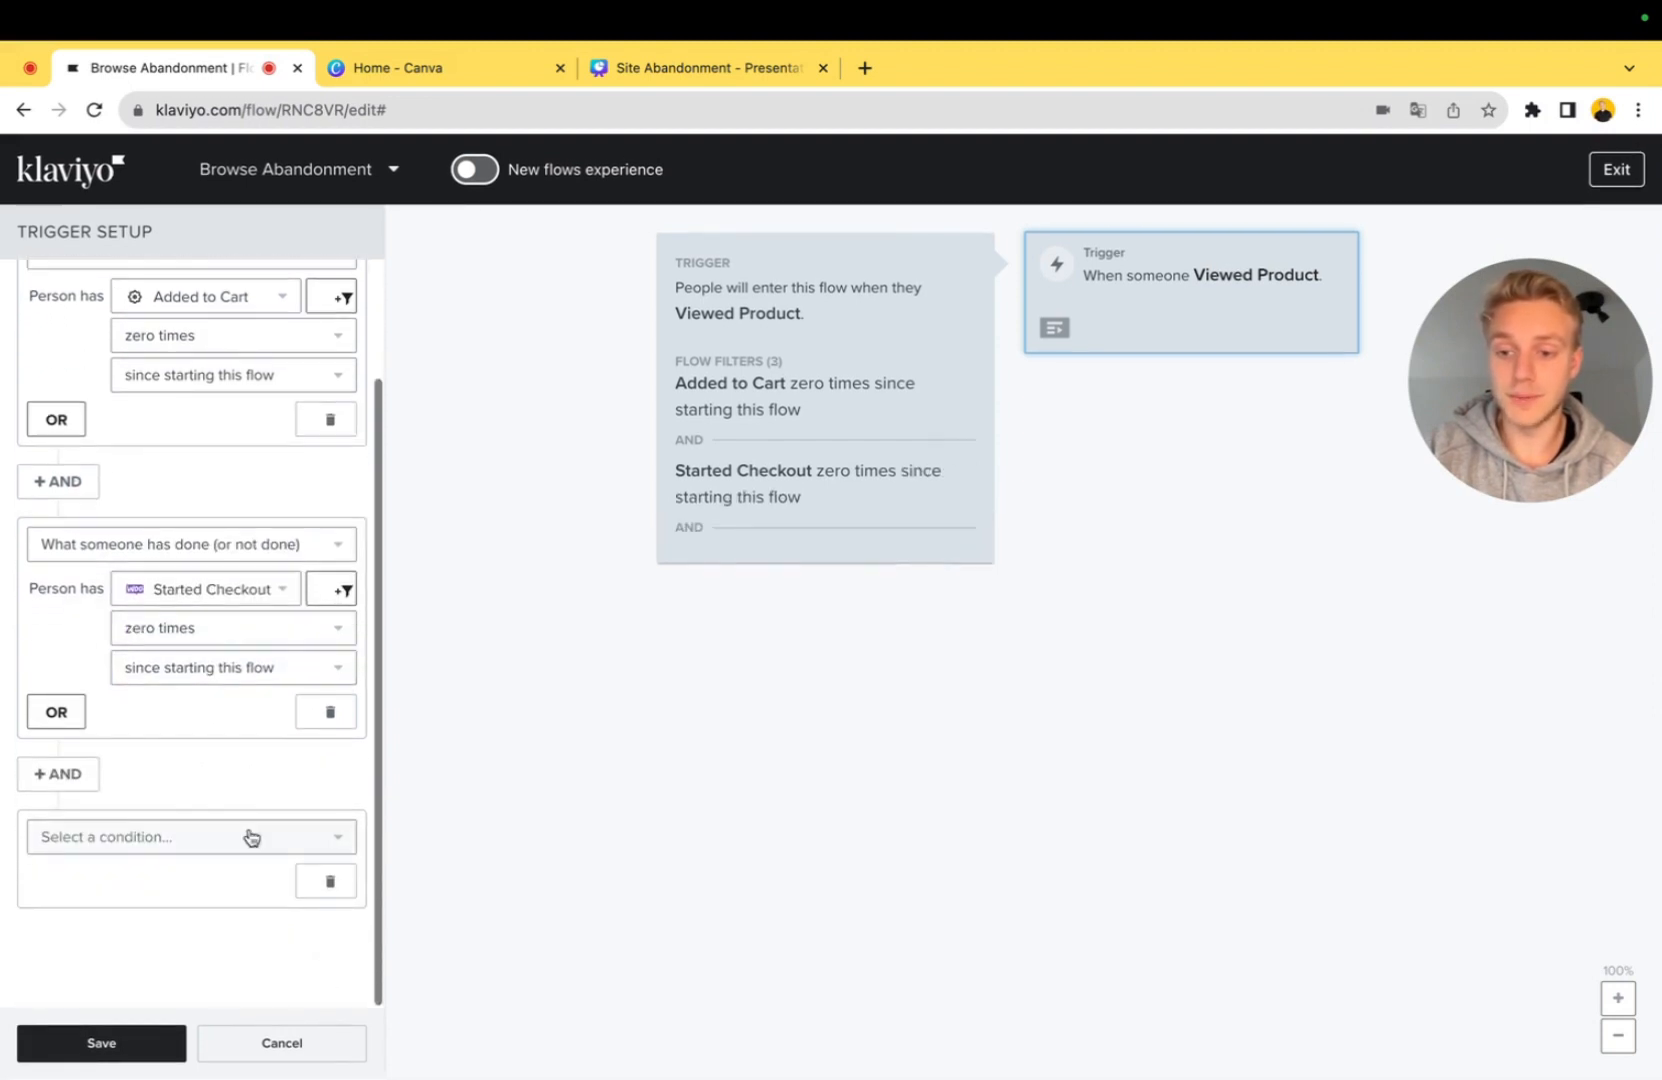
click(251, 835)
click(223, 521)
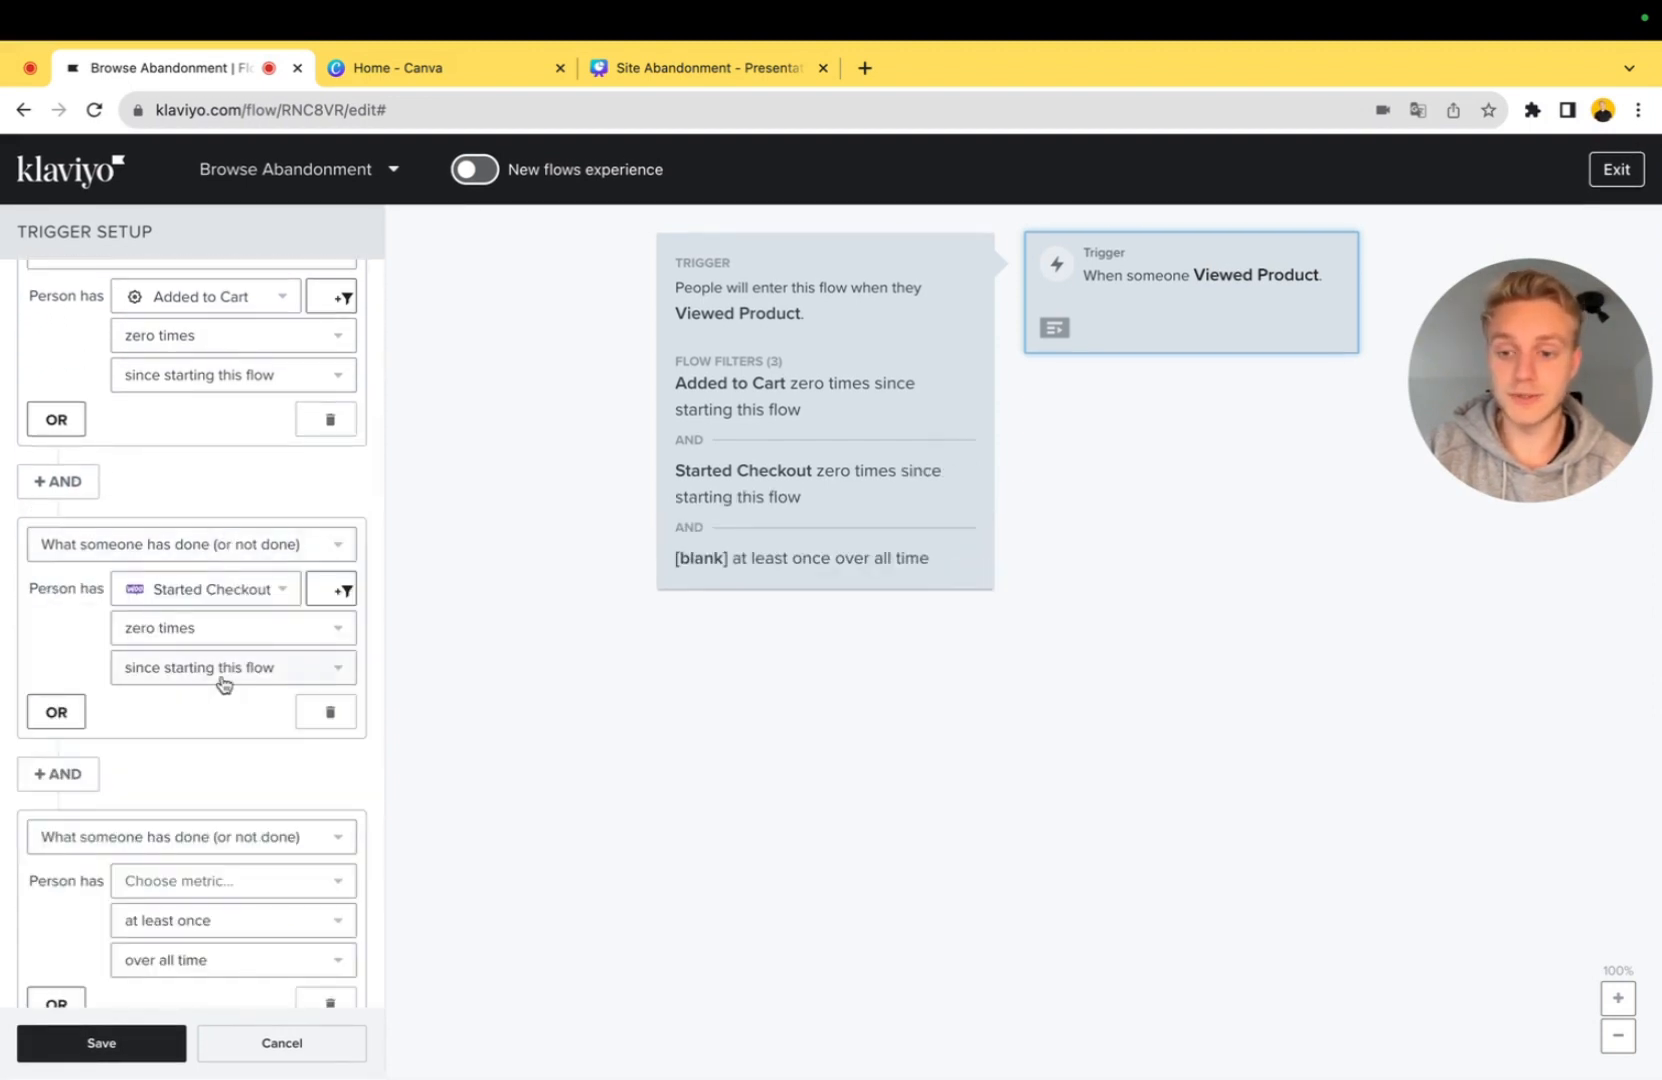
scroll(223, 690, down, 2)
click(226, 731)
text(plac)
click(223, 864)
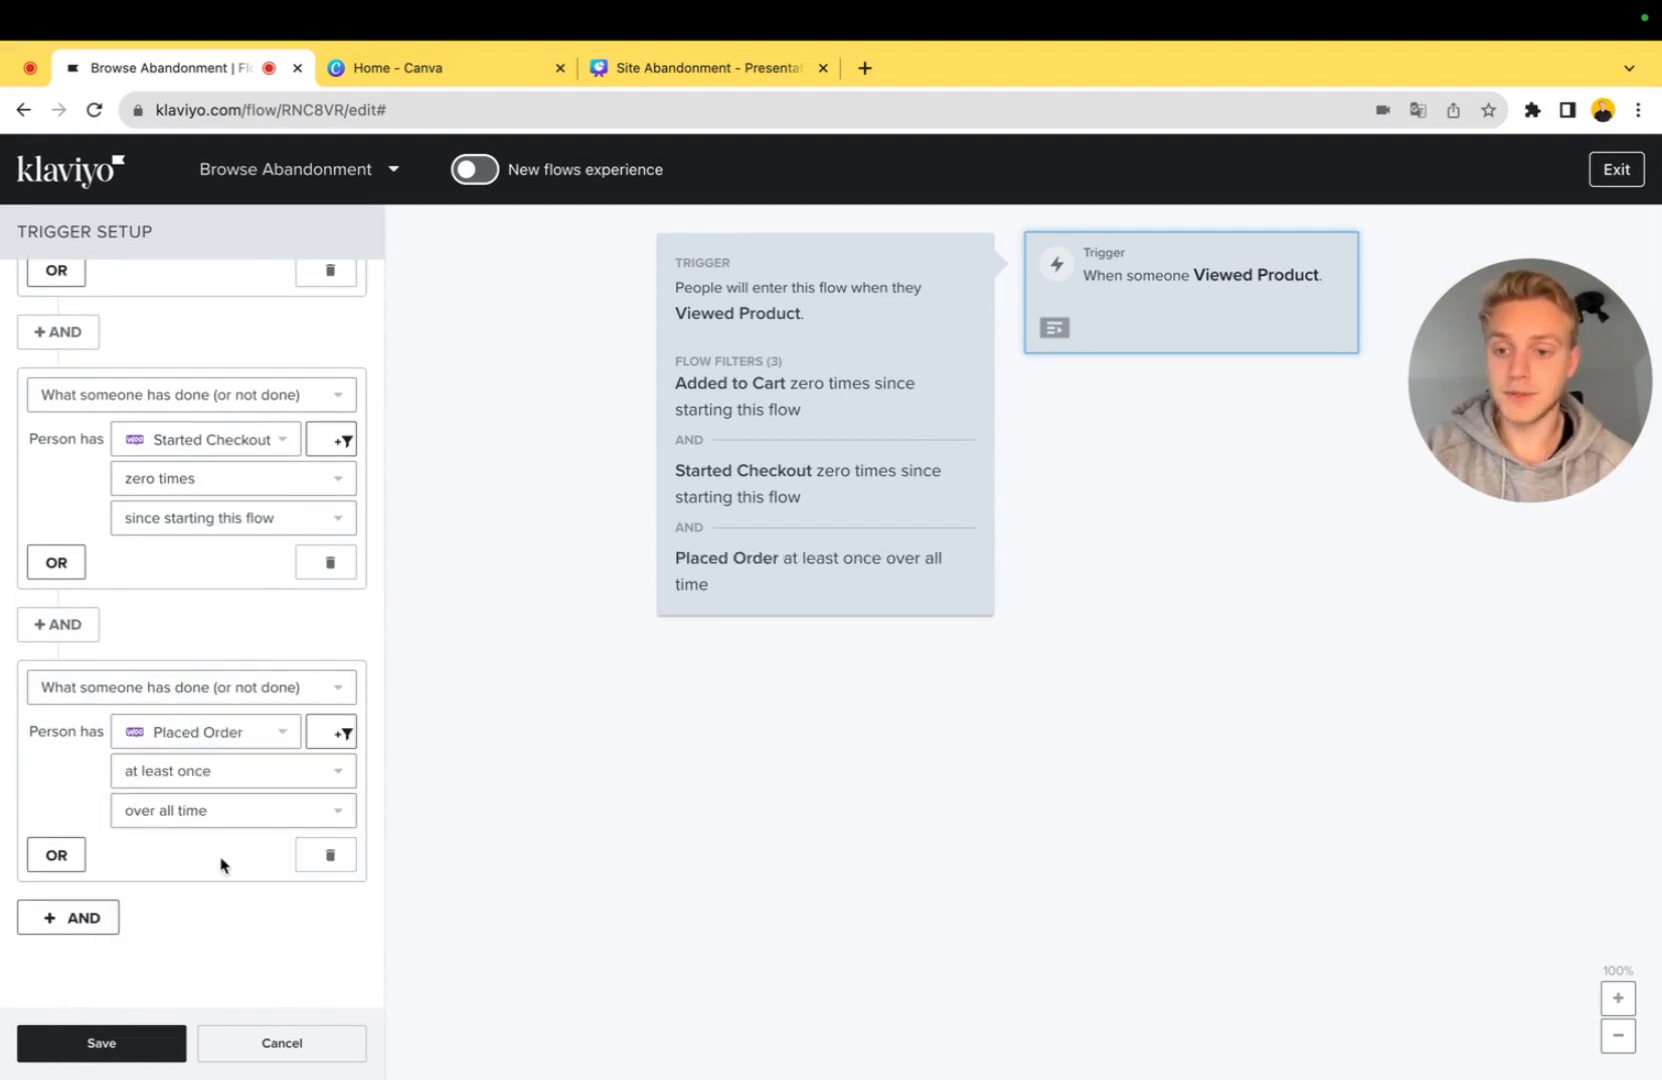
click(229, 786)
click(213, 809)
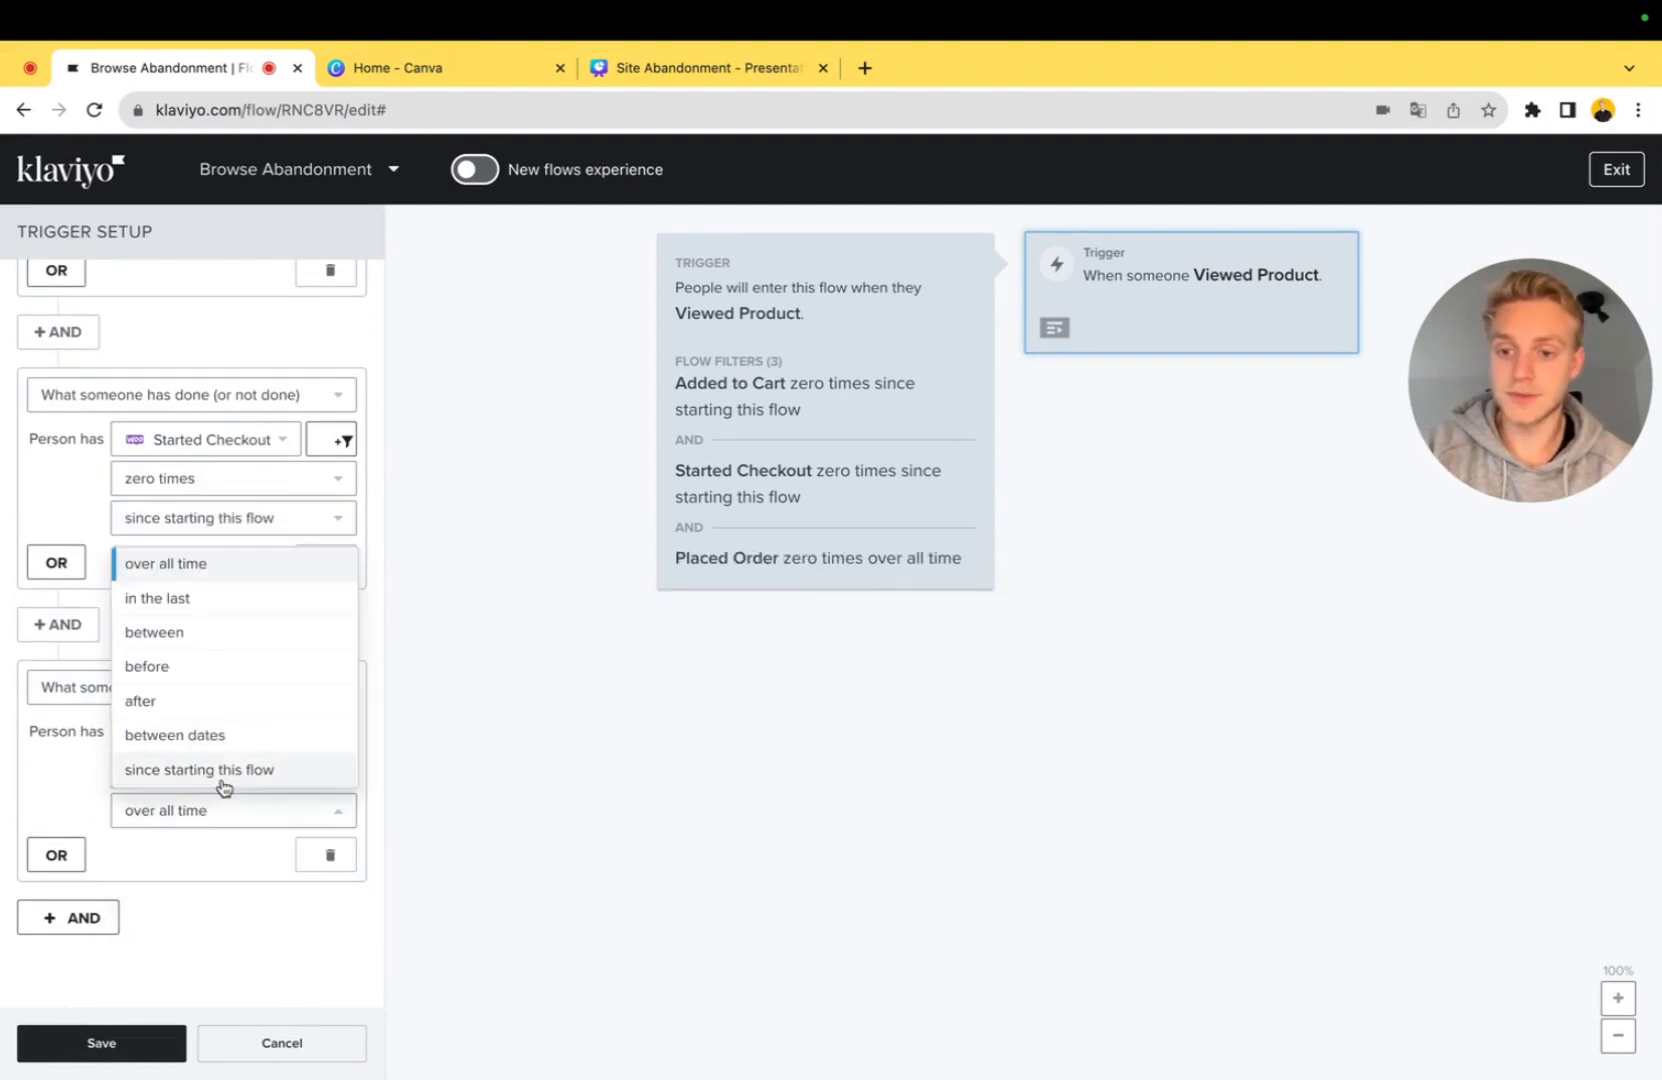
click(222, 783)
Step: Add an AND filter skipping anyone who has been in this flow in the last 30 days, and save the trigger setup
scroll(224, 788, down, 1)
click(93, 876)
scroll(207, 890, down, 1)
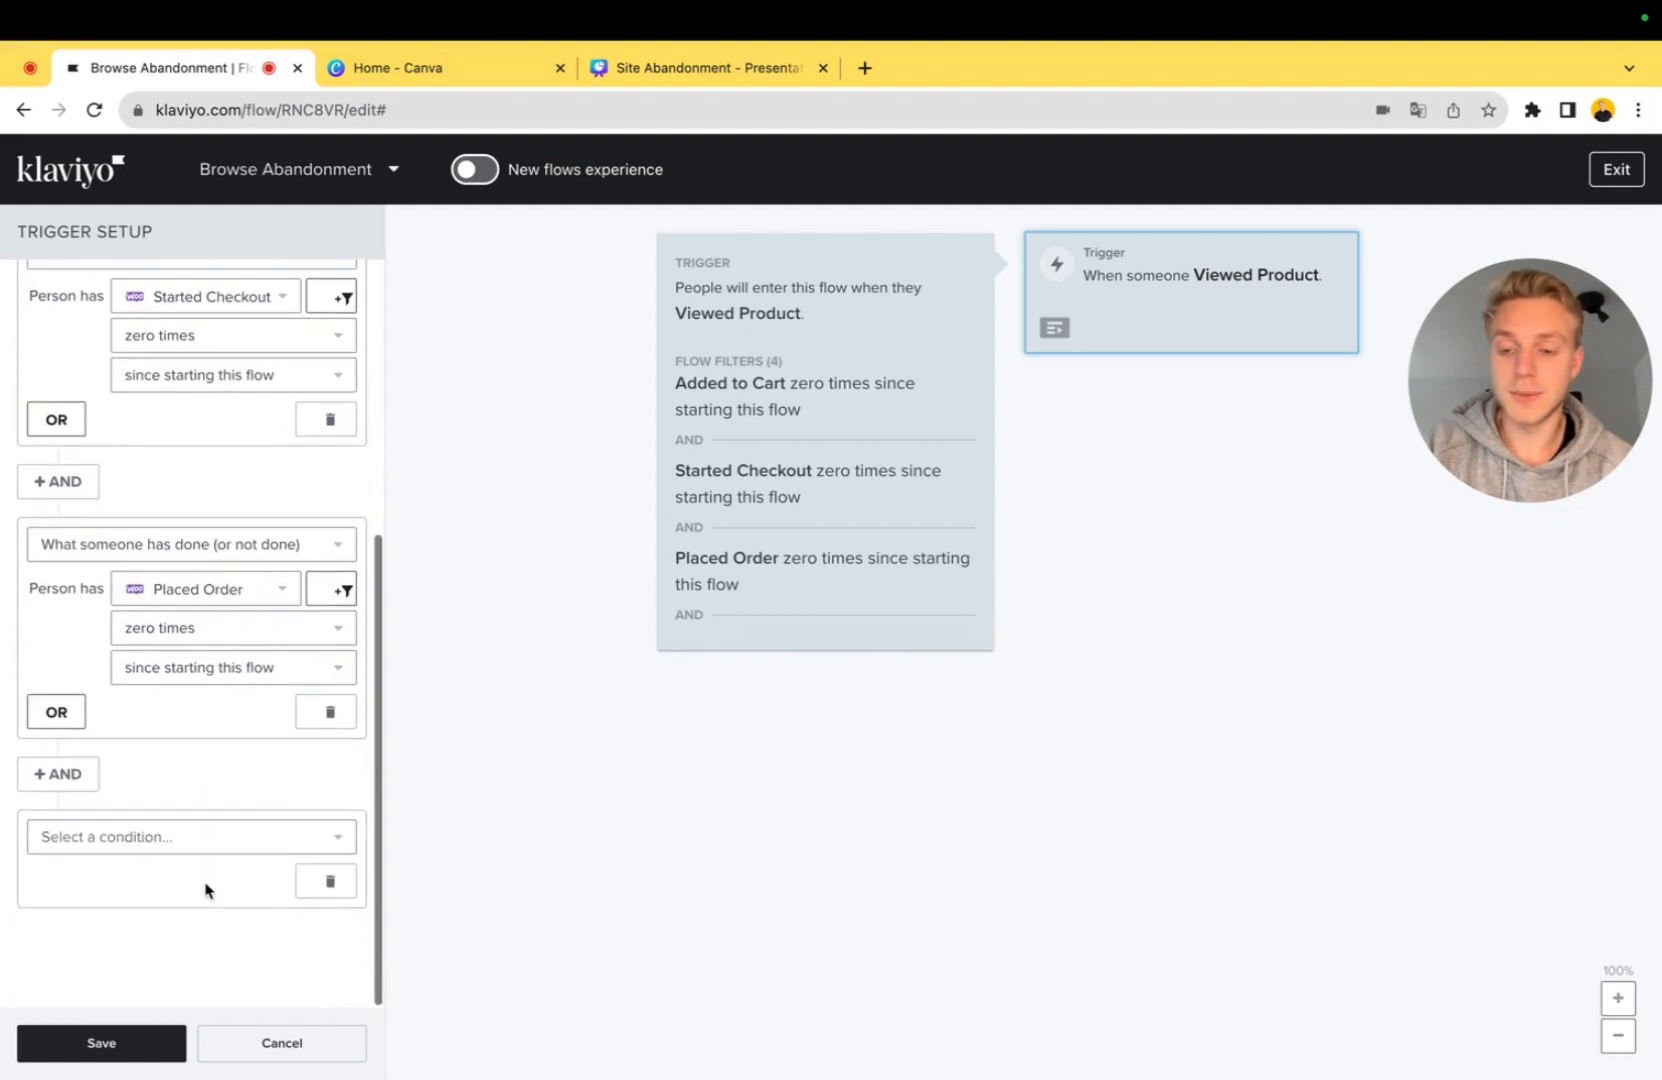
click(228, 836)
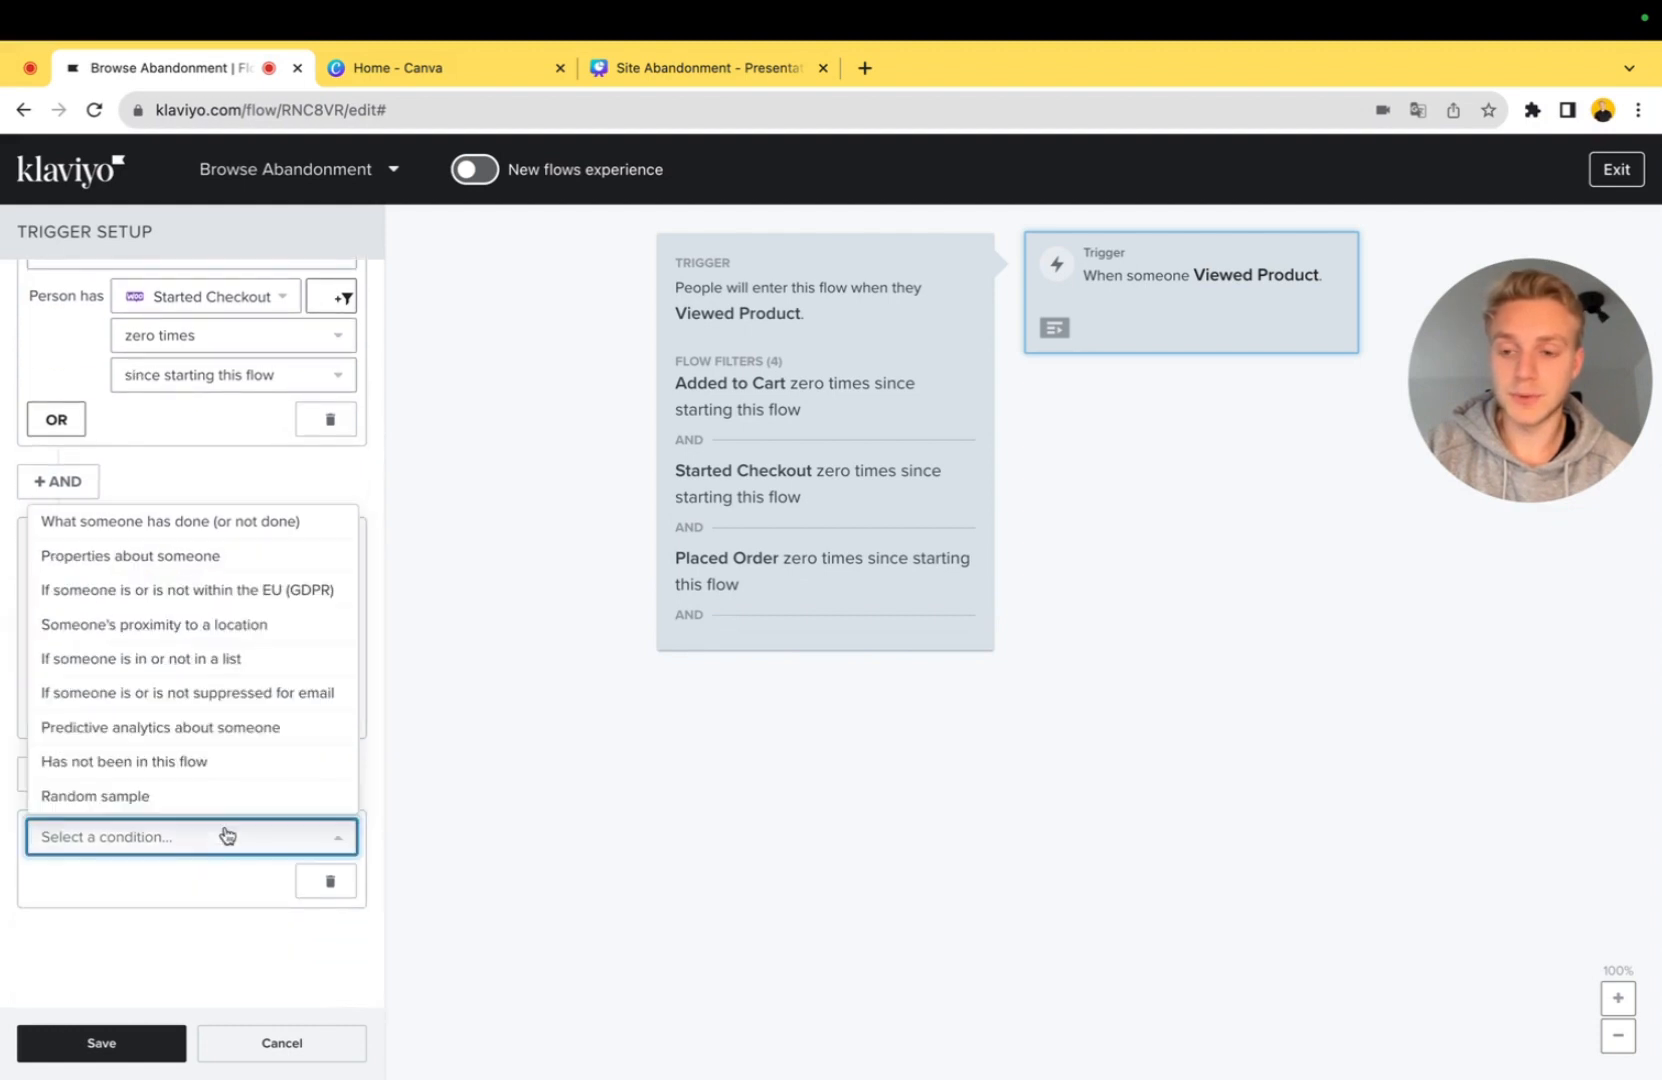
click(249, 765)
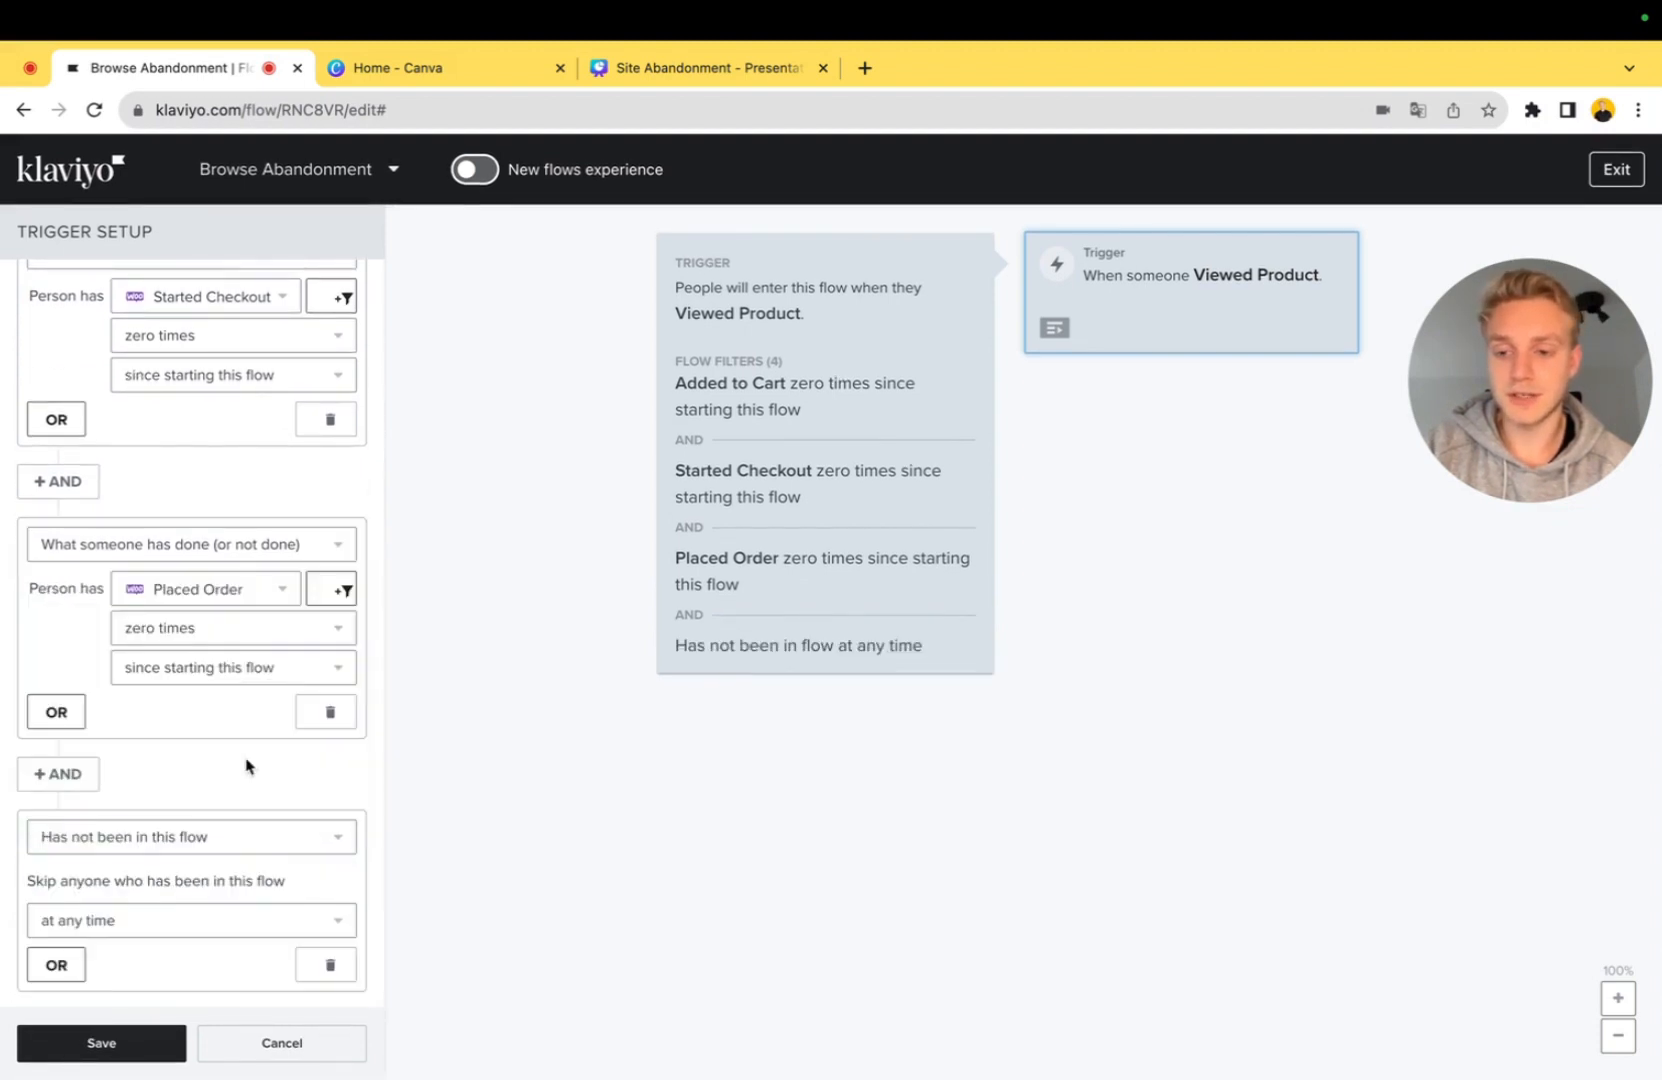
click(131, 930)
click(133, 880)
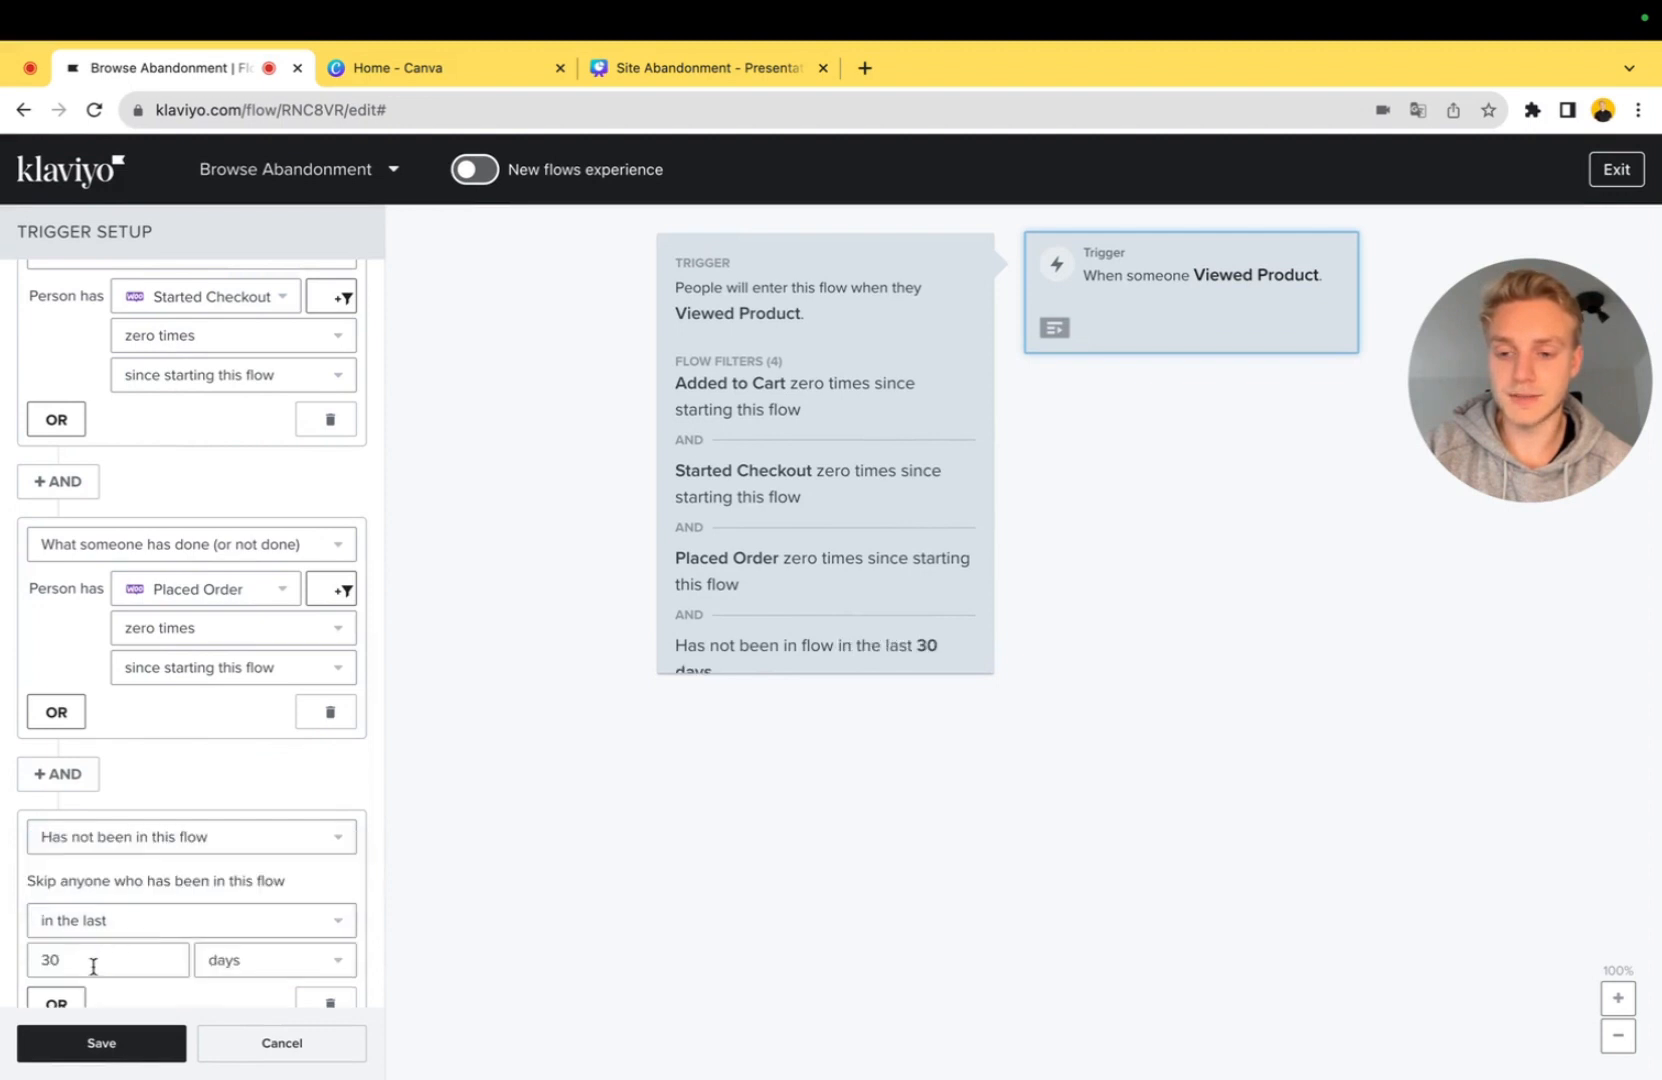
scroll(98, 965, down, 1)
scroll(98, 970, down, 1)
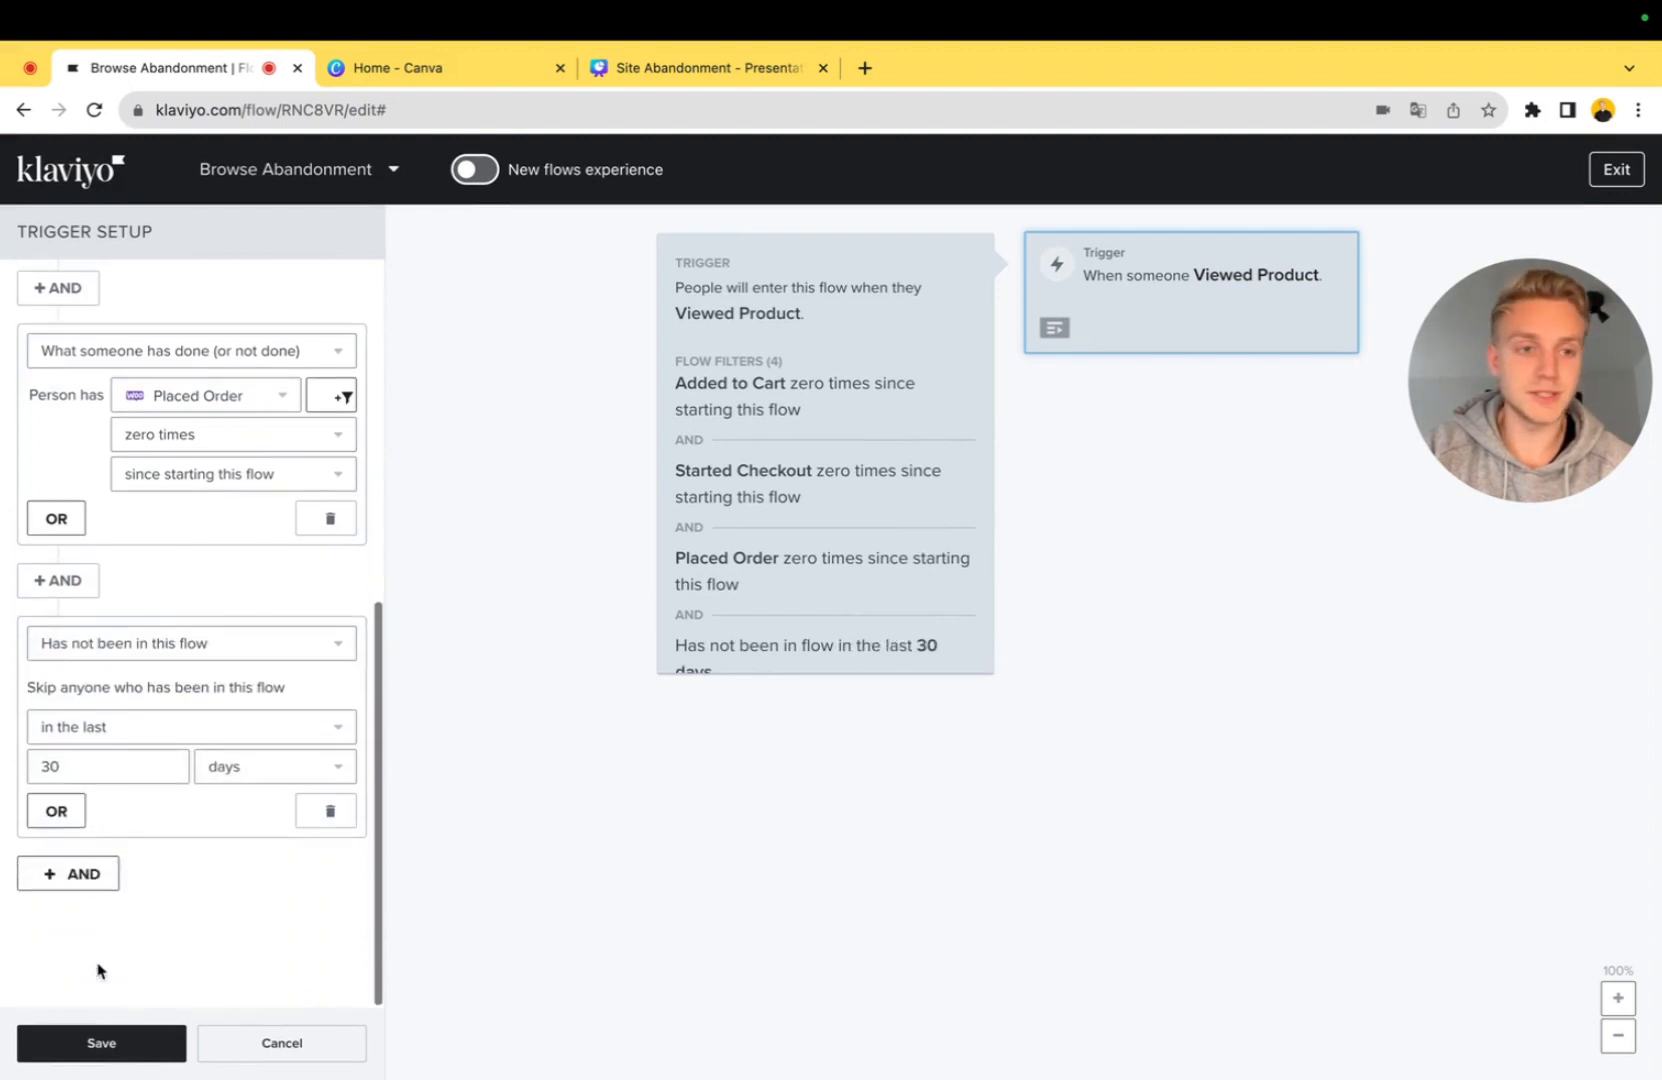
click(112, 1046)
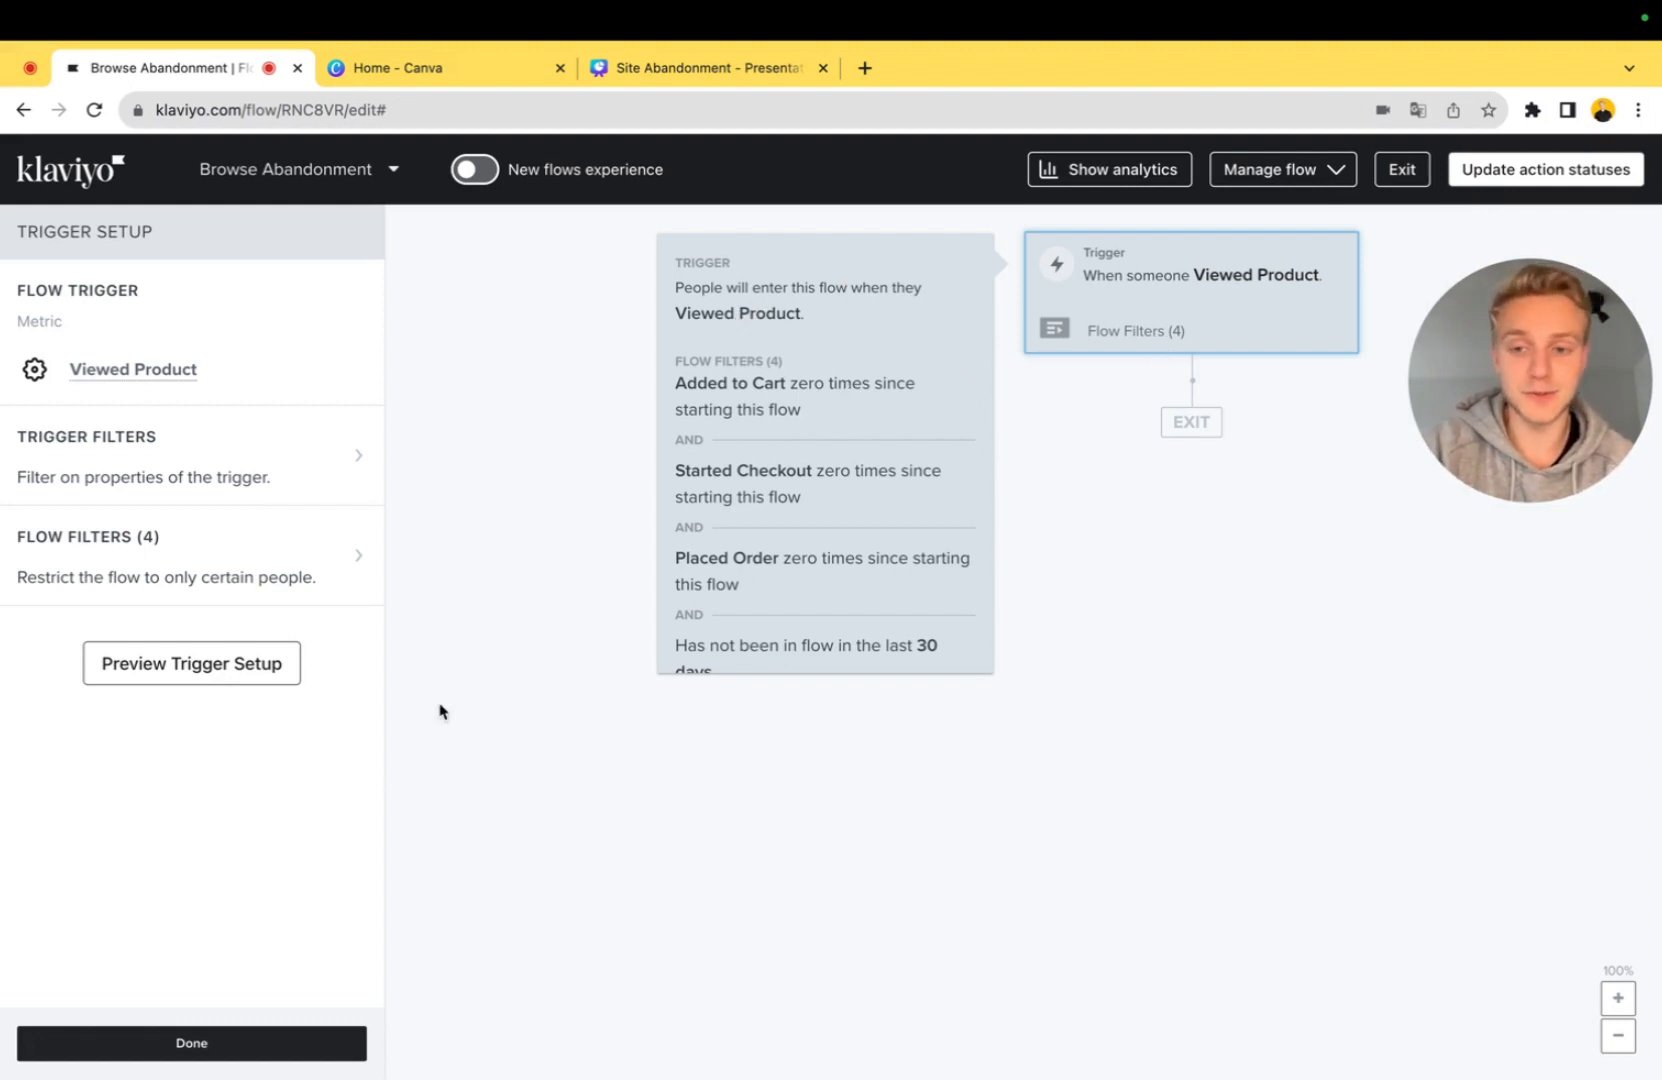
click(295, 1042)
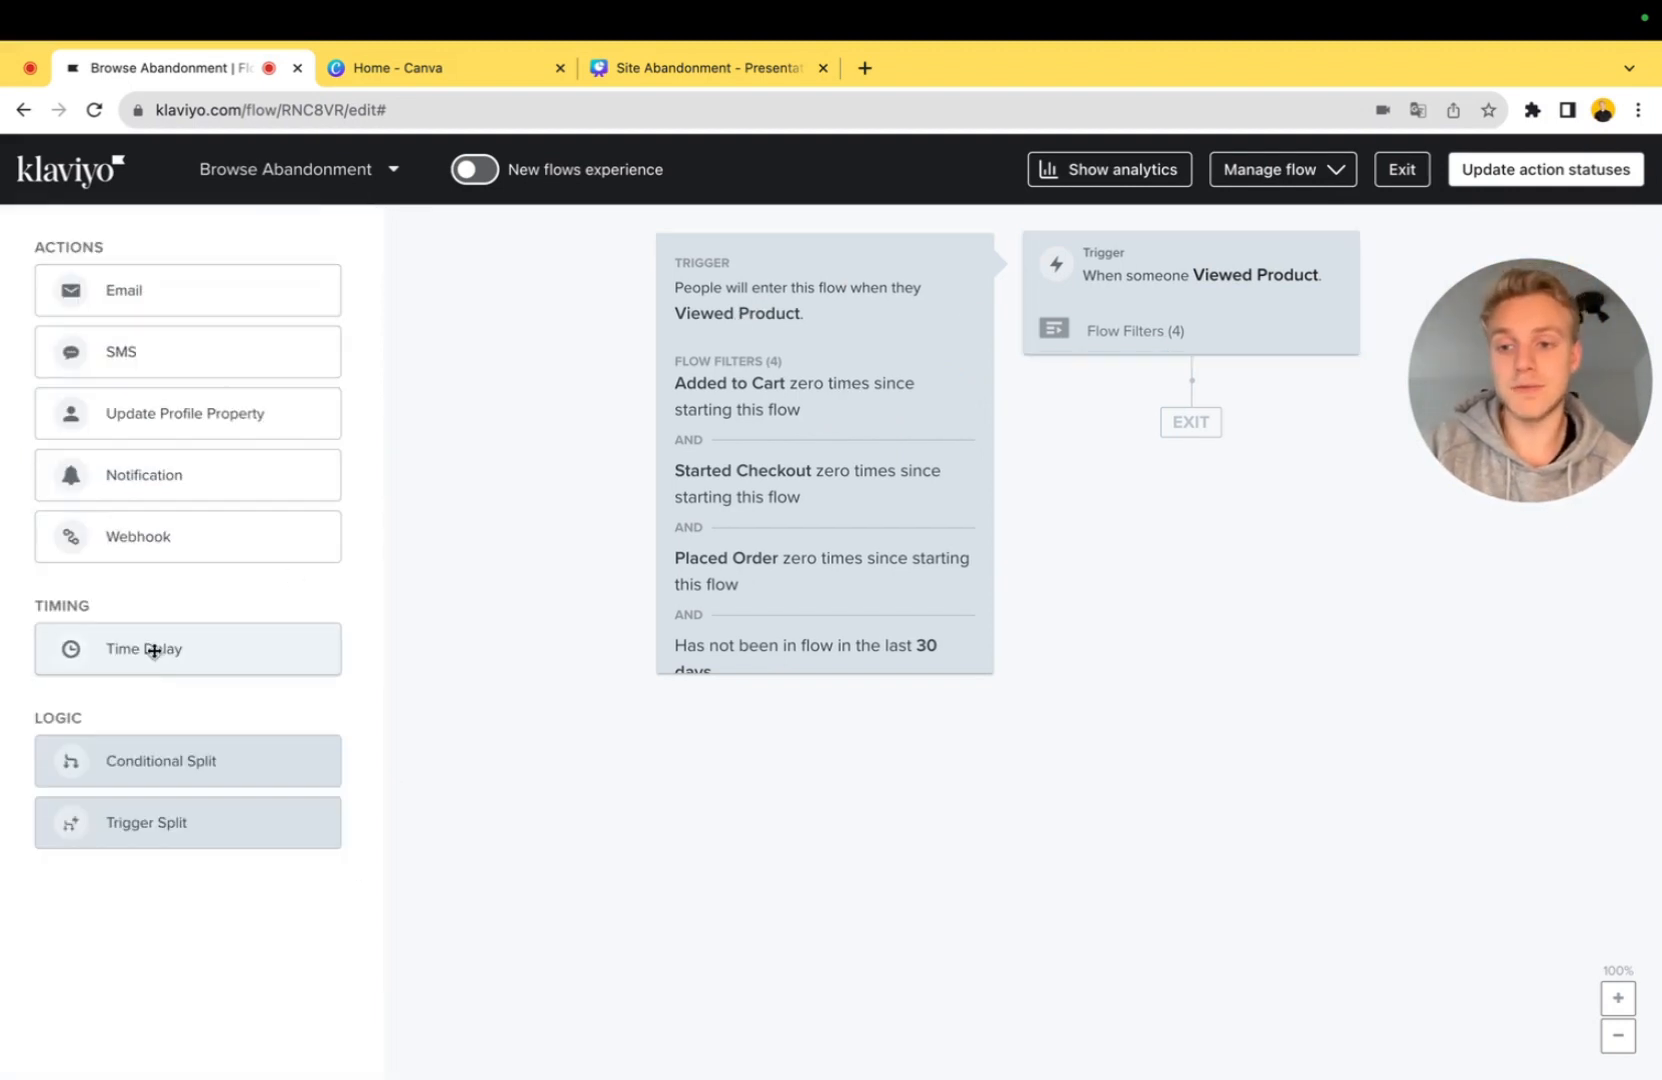
Step: Add a time delay of 4 hours directly after the trigger and save it
drag(153, 650, 1200, 385)
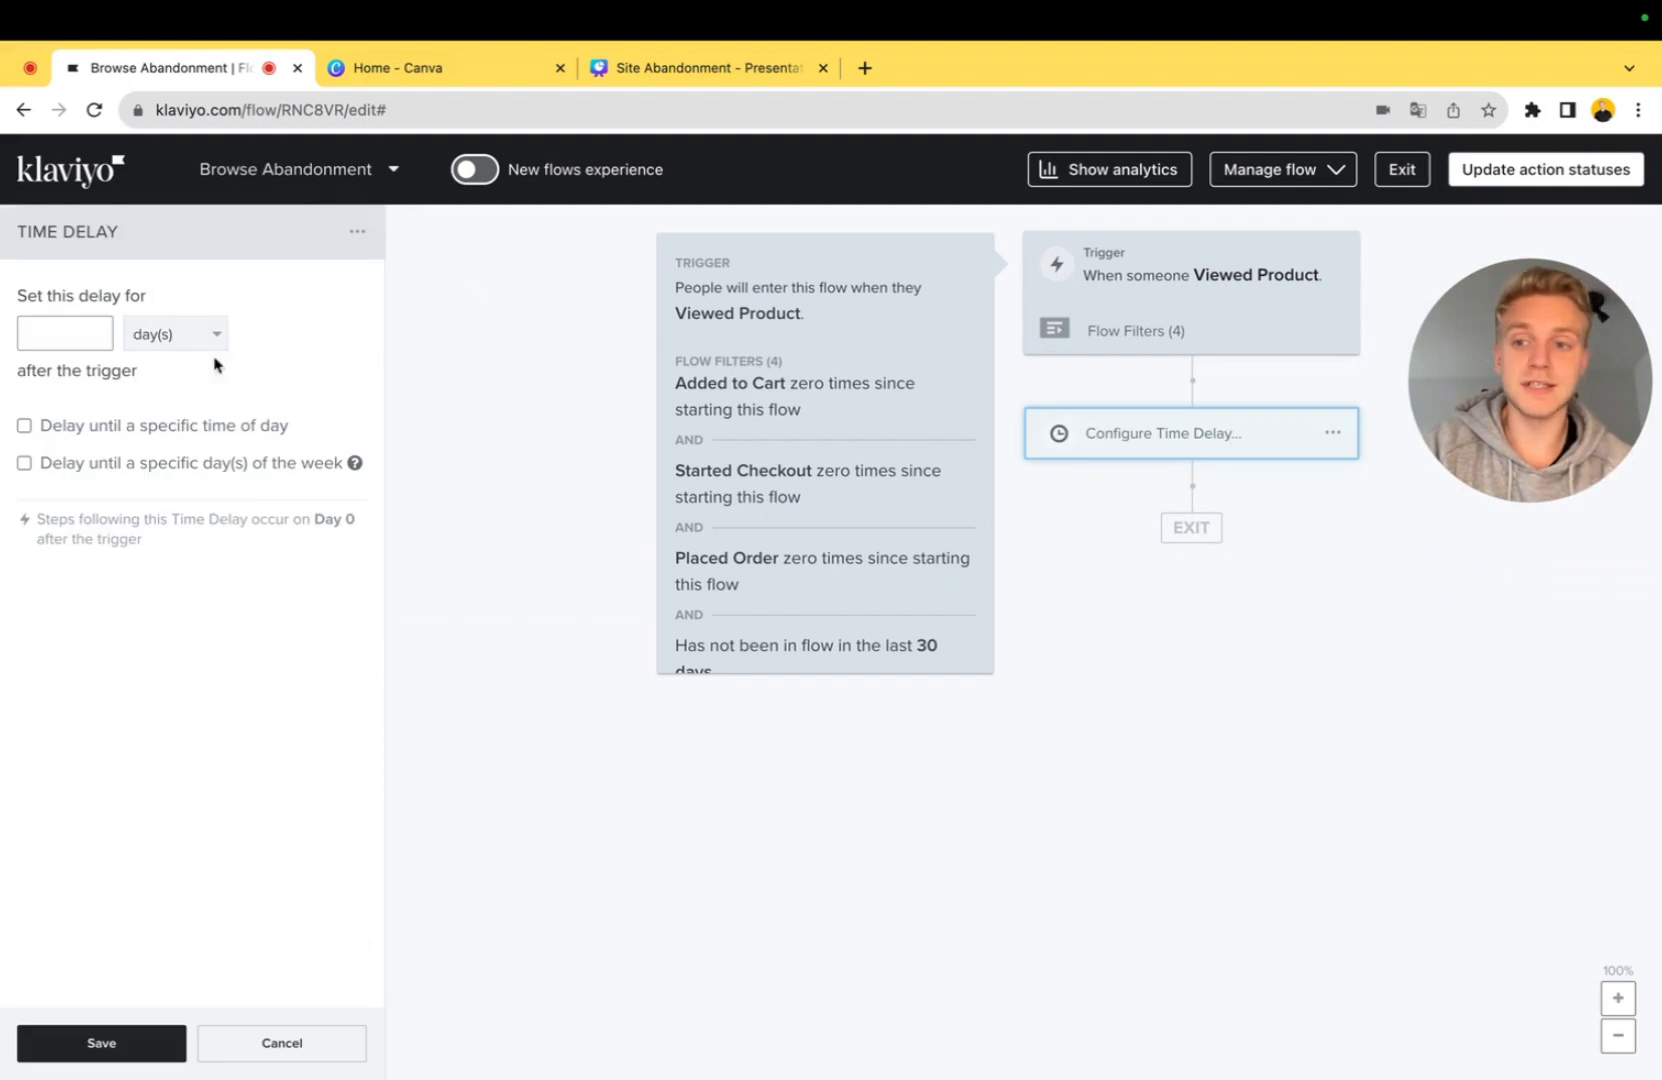
click(52, 334)
text(4)
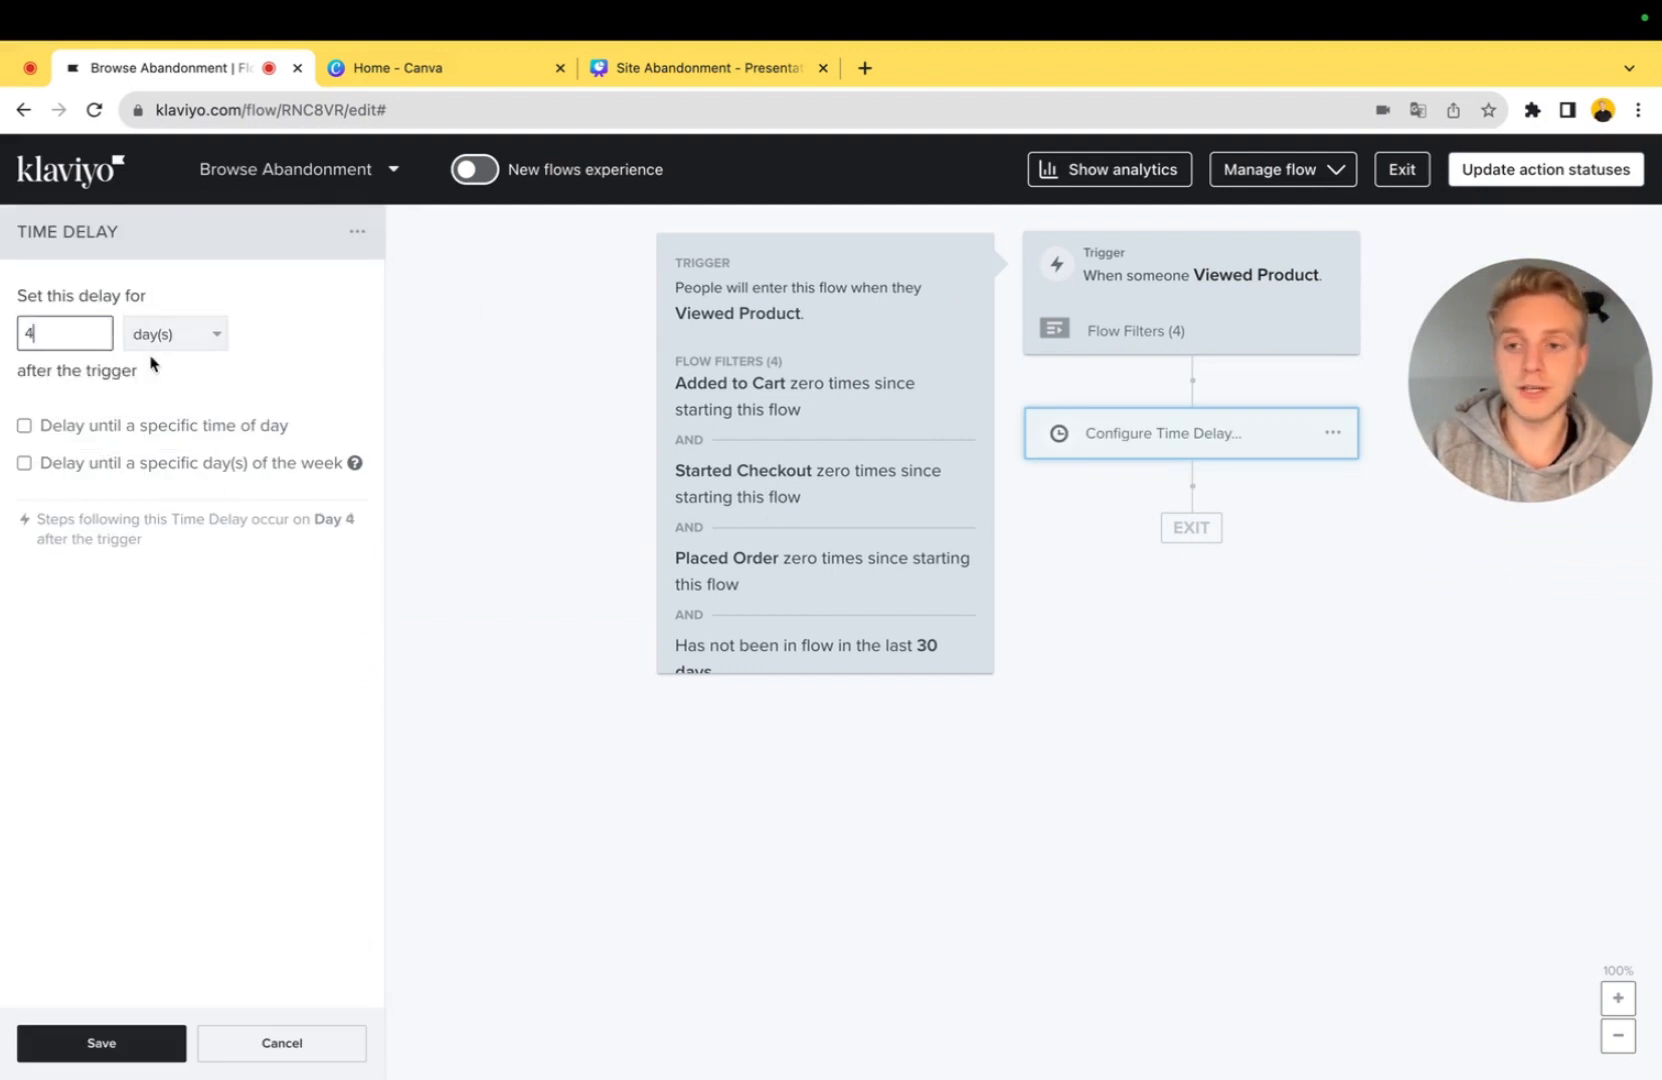
click(175, 334)
click(178, 400)
click(143, 1053)
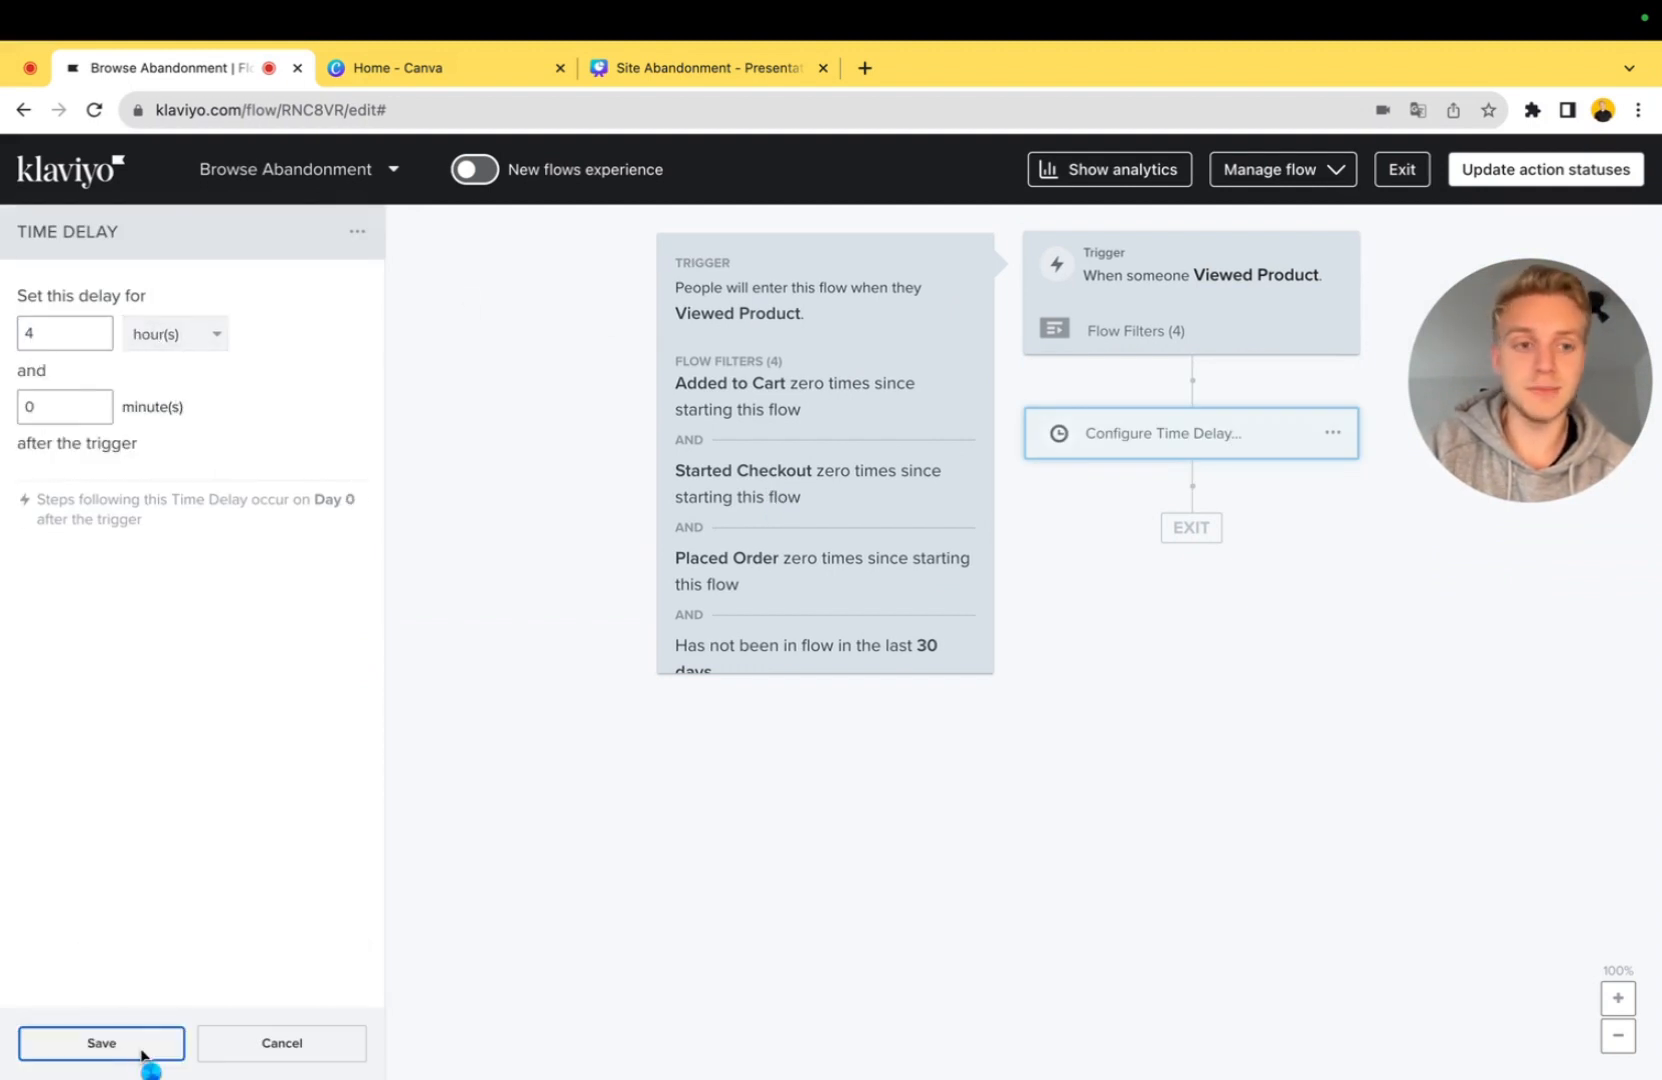
Step: Add an email after the 4-hour delay, keeping its default settings
drag(141, 289, 1131, 505)
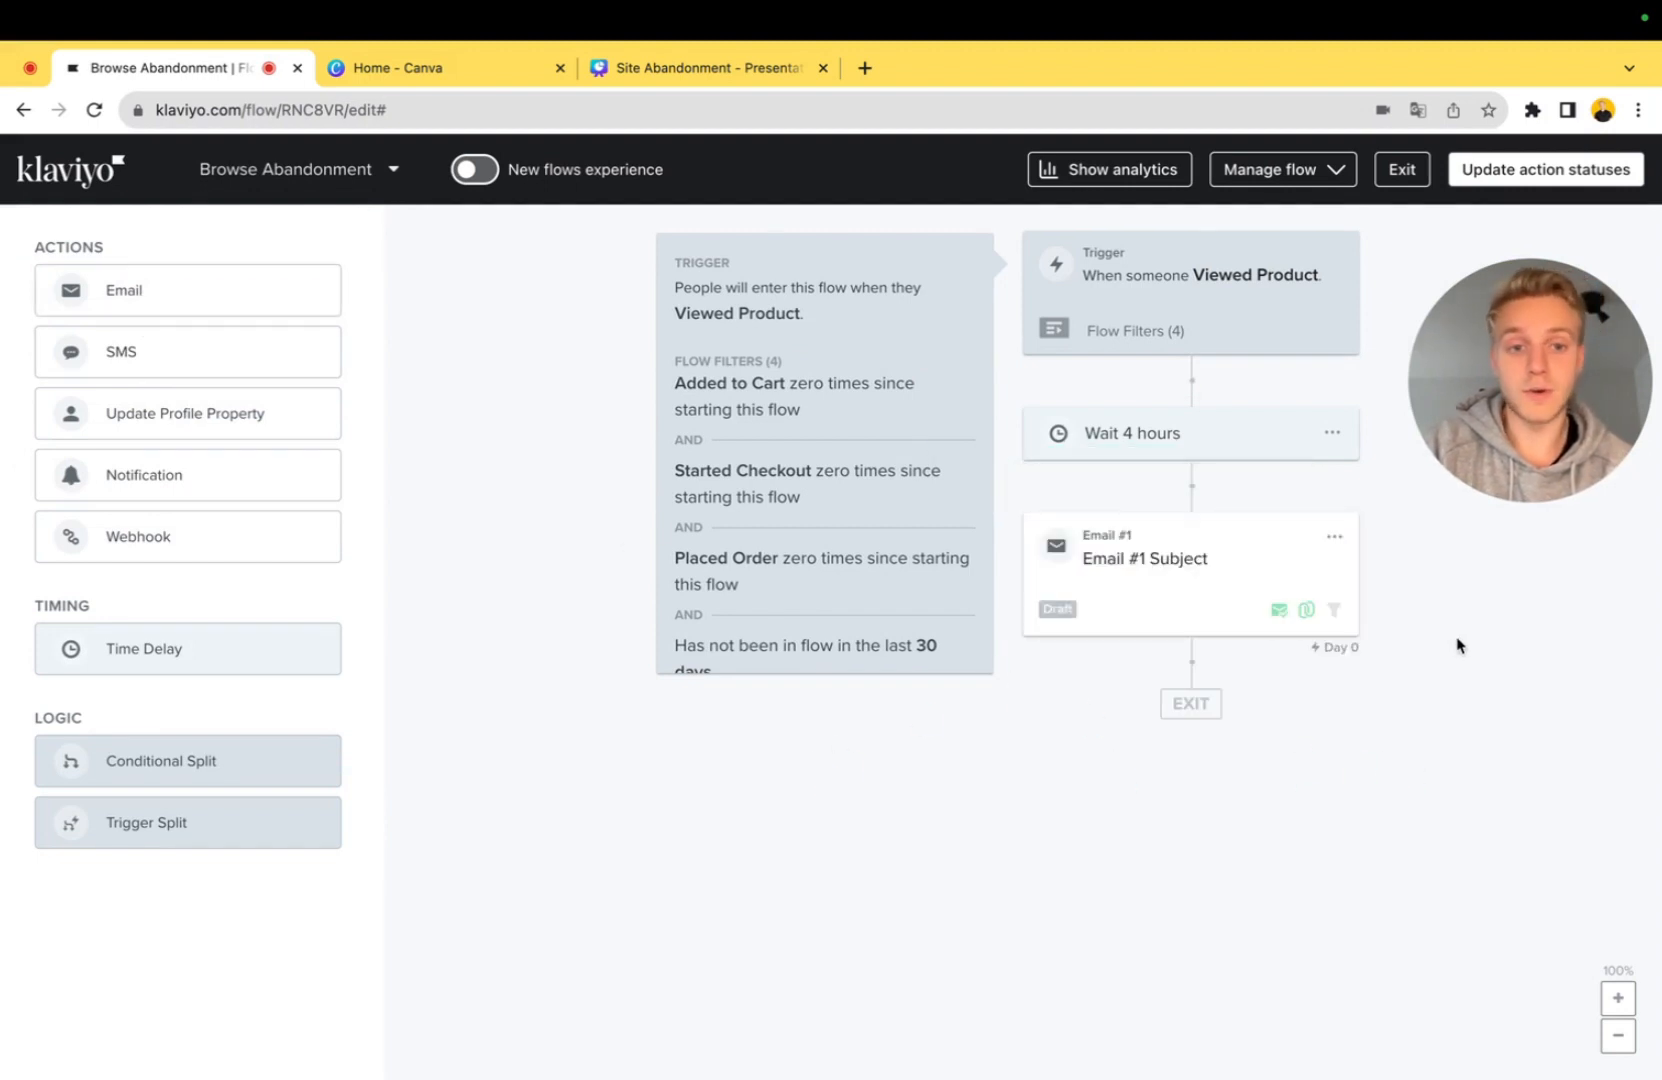
click(1166, 580)
click(316, 974)
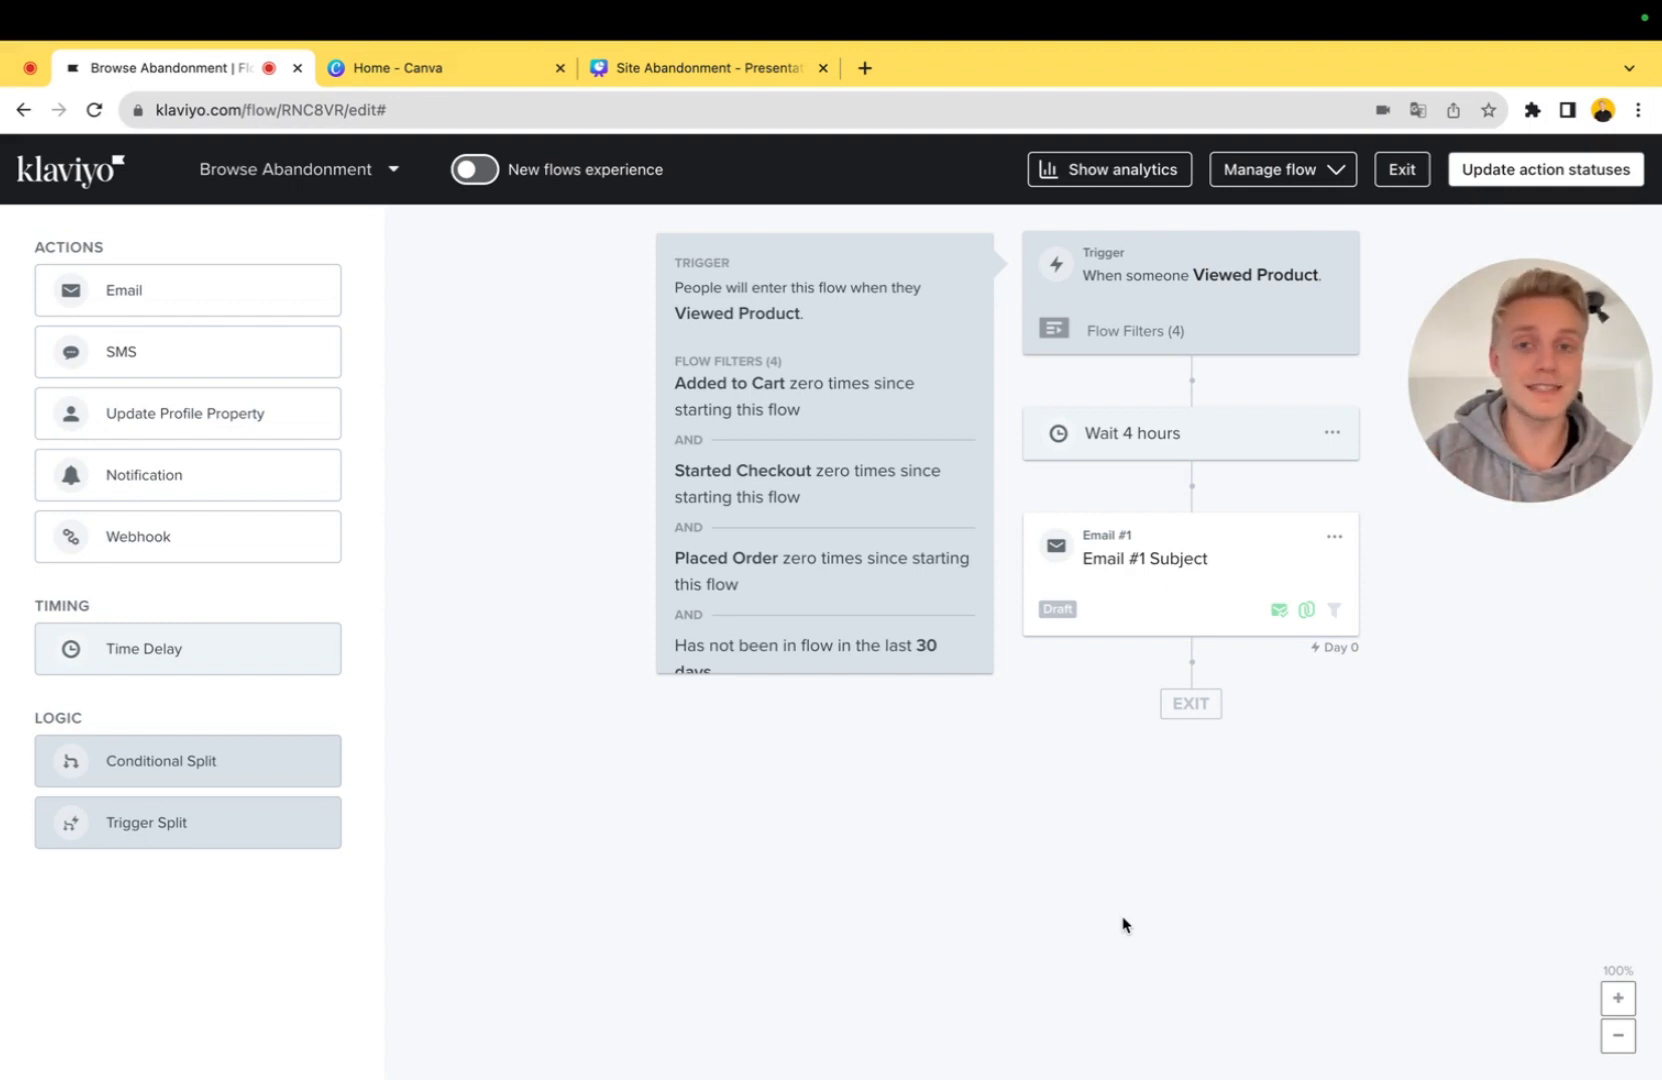
click(1188, 562)
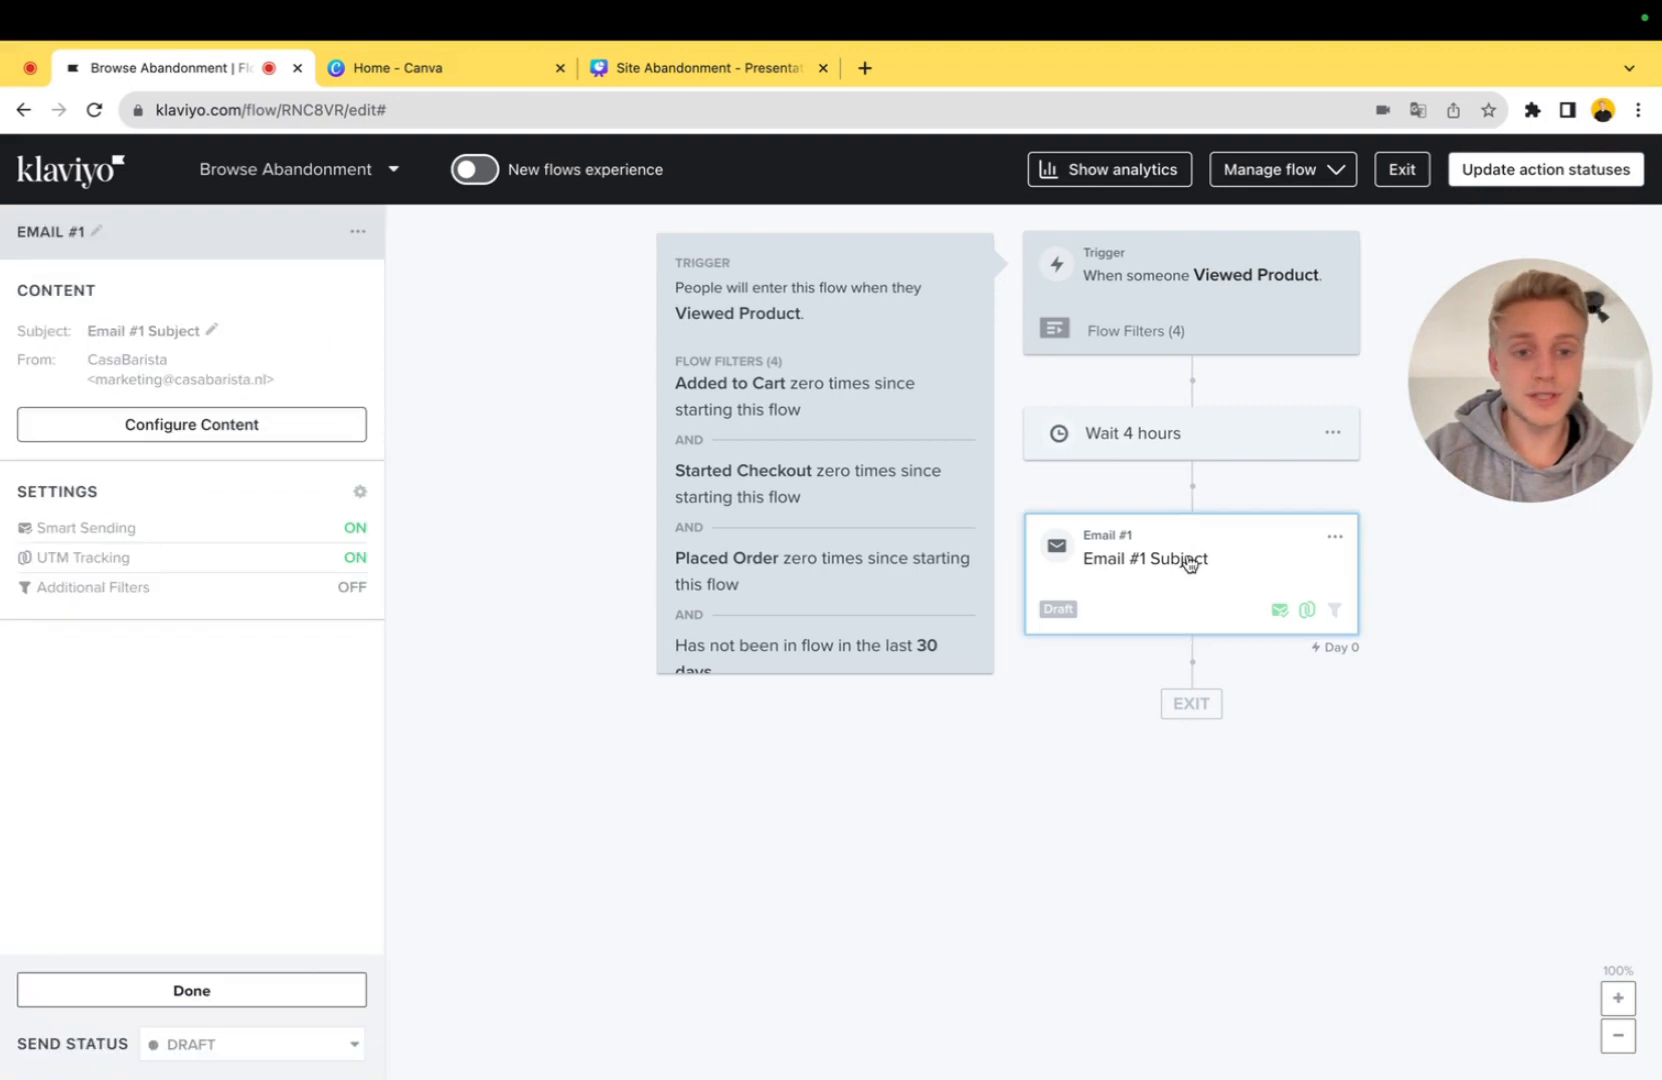
click(271, 994)
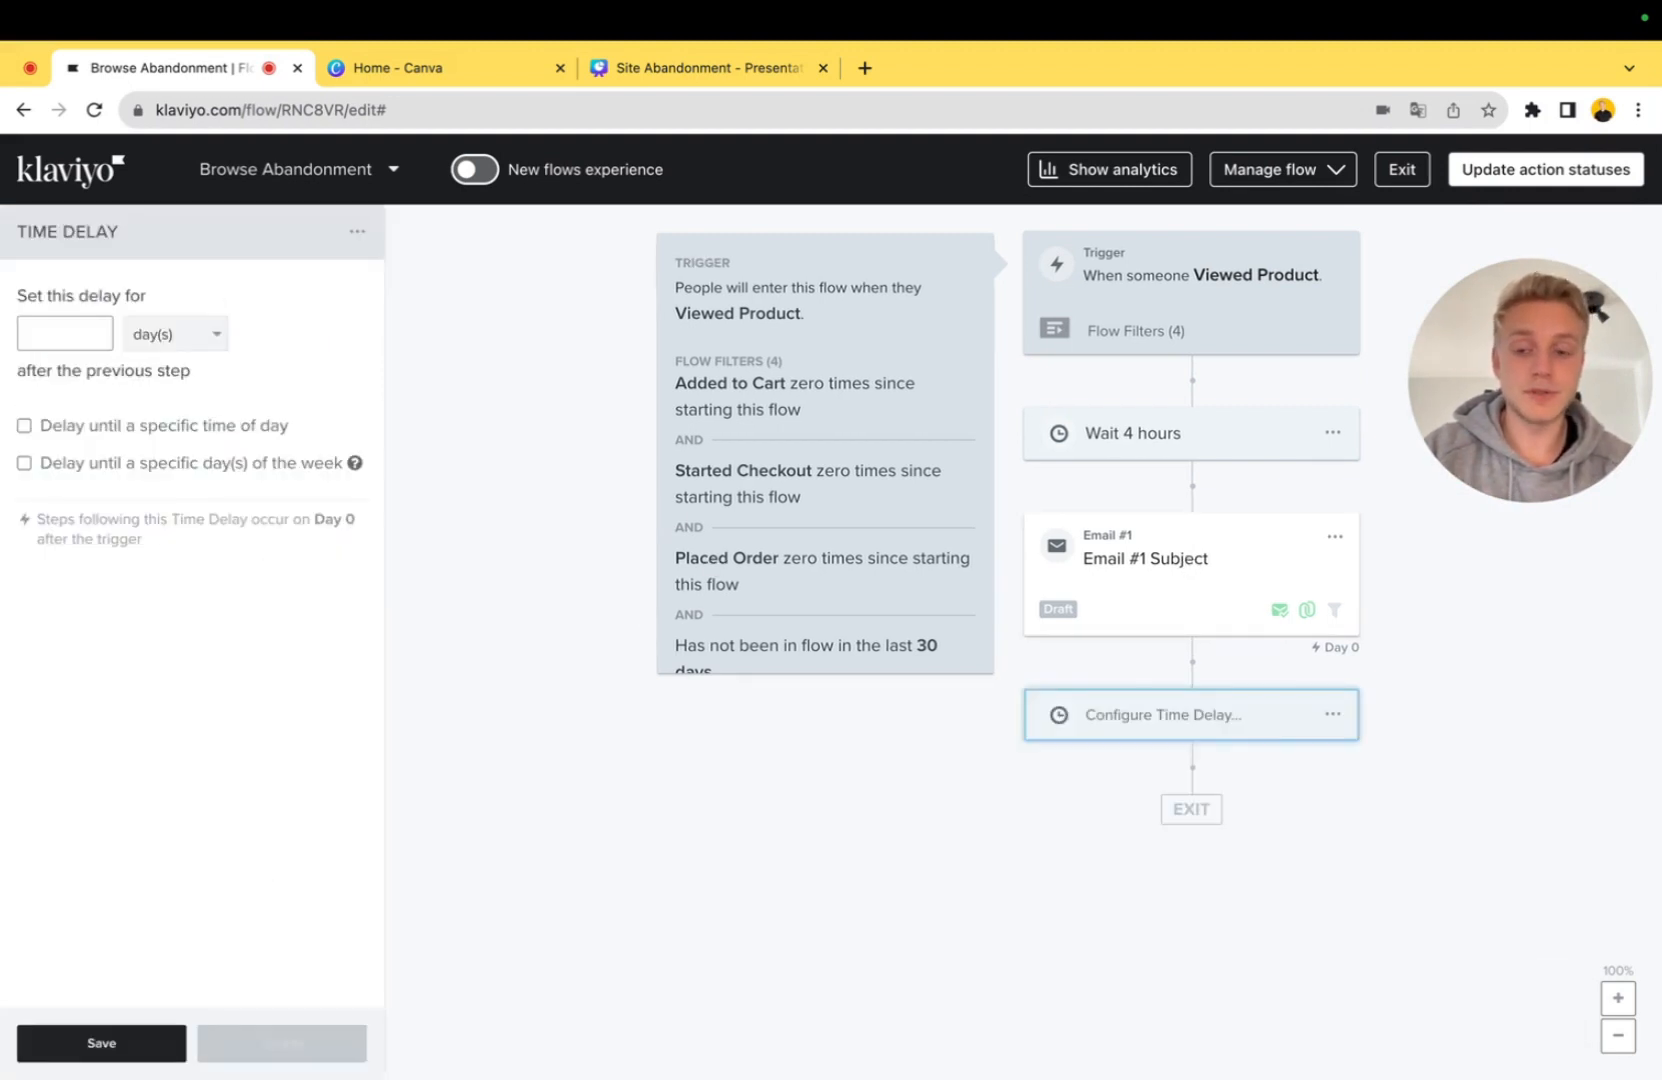
Step: Add a 1-day time delay after the first email, followed by a second email
click(82, 333)
text(1)
click(140, 1043)
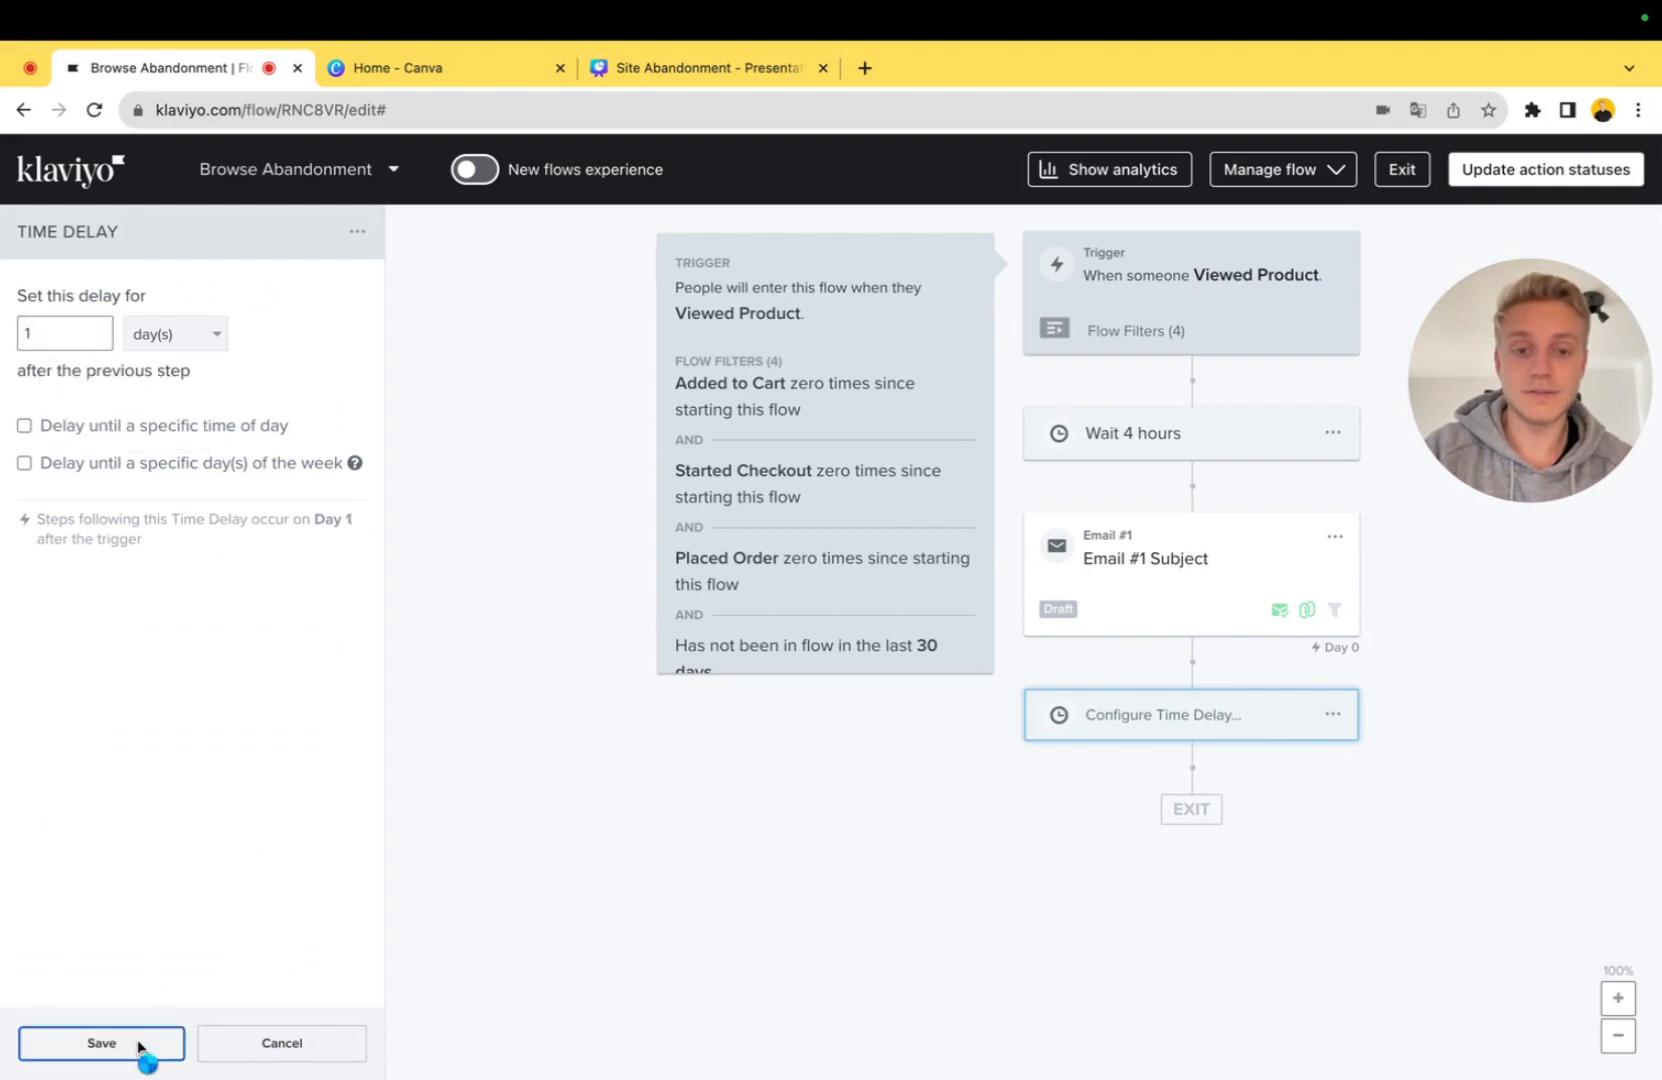
drag(188, 288, 1198, 790)
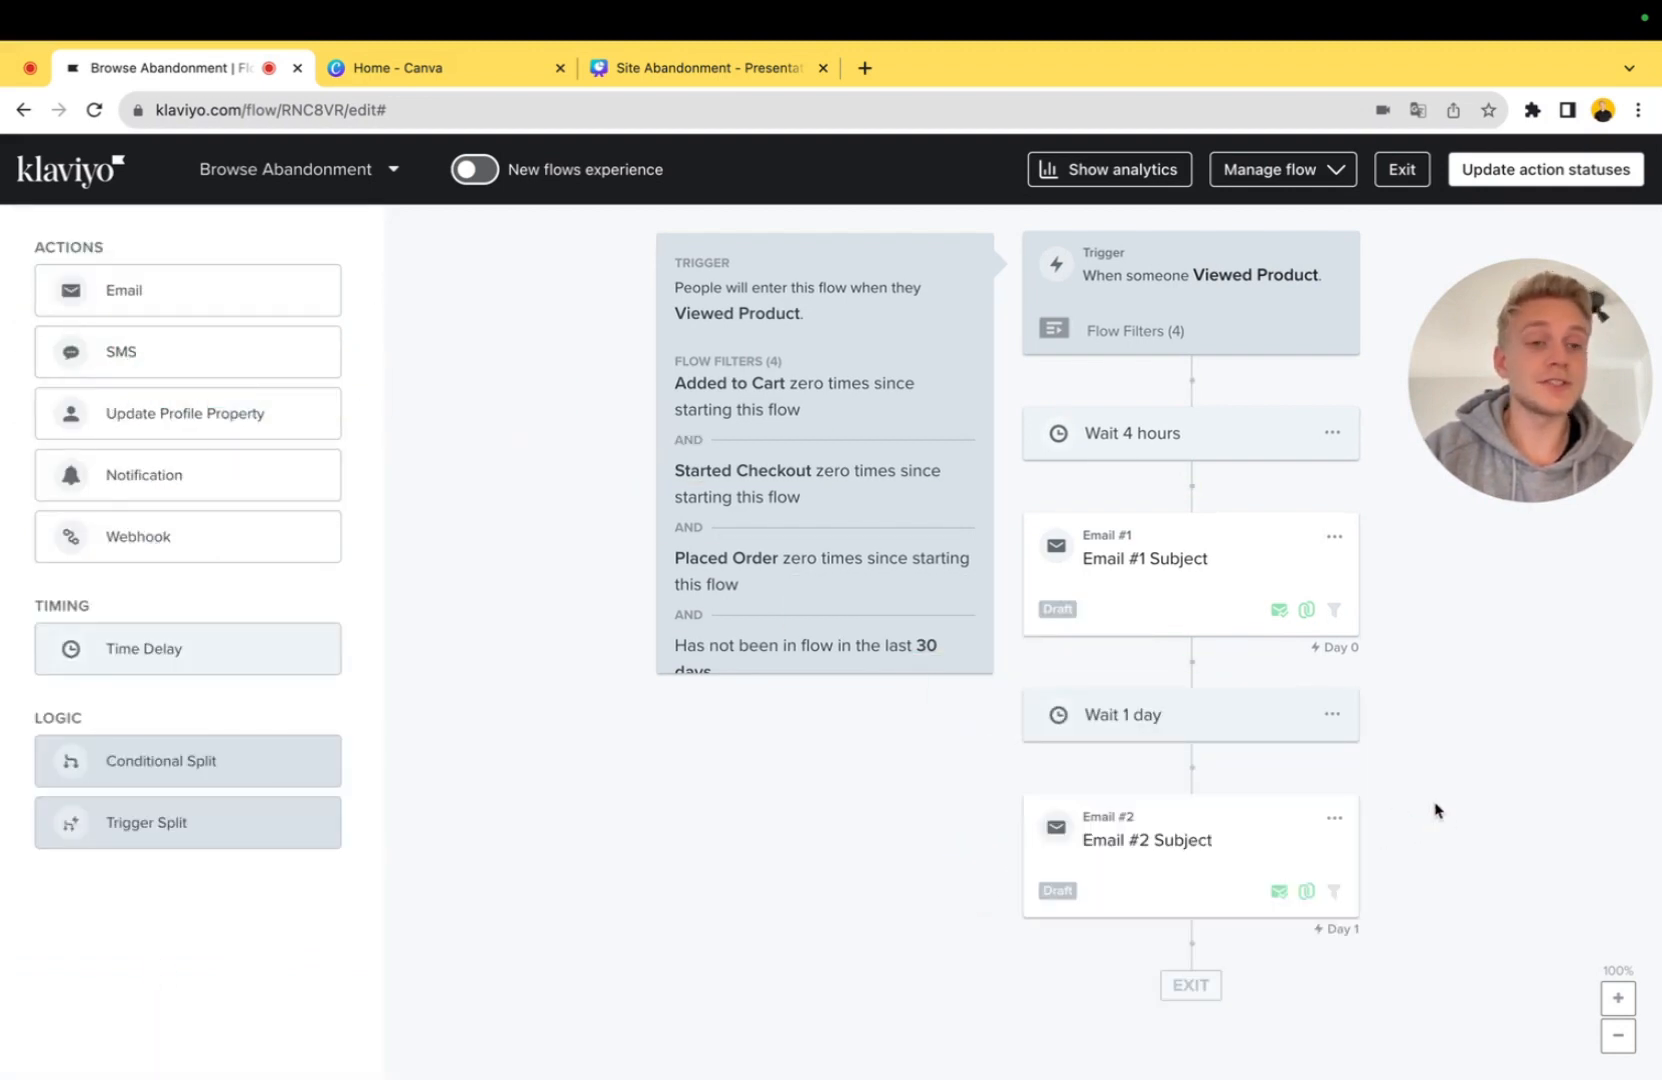